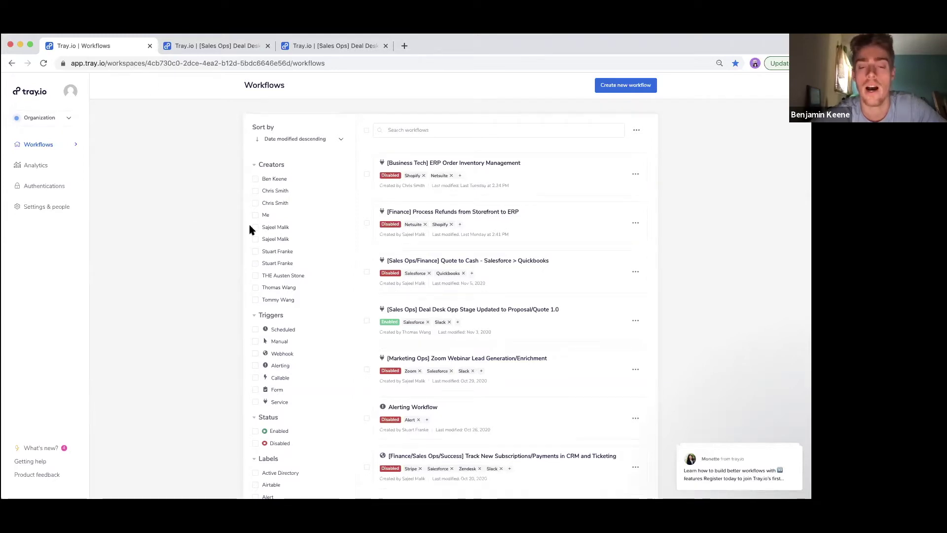
pyautogui.scroll(-1, 251, 249)
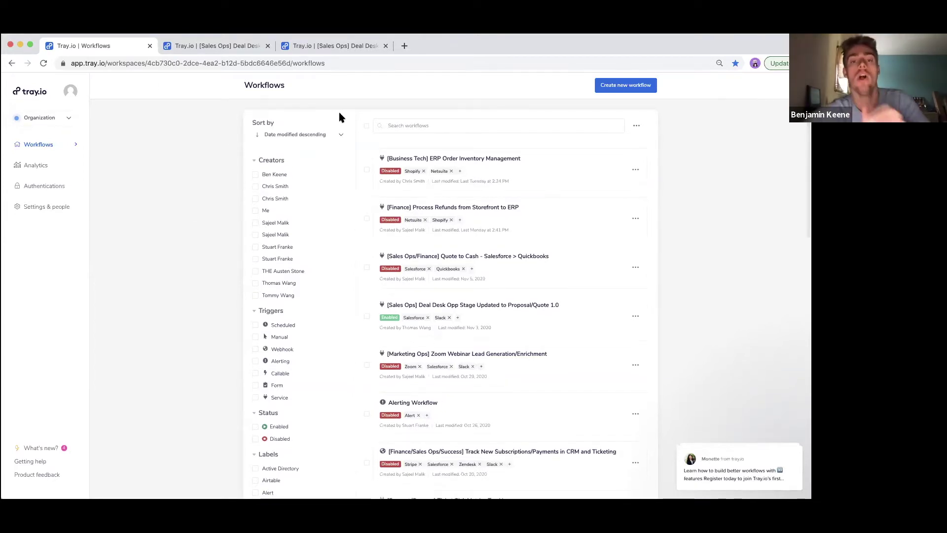
pyautogui.scroll(-1, 337, 118)
pyautogui.scroll(2, 339, 117)
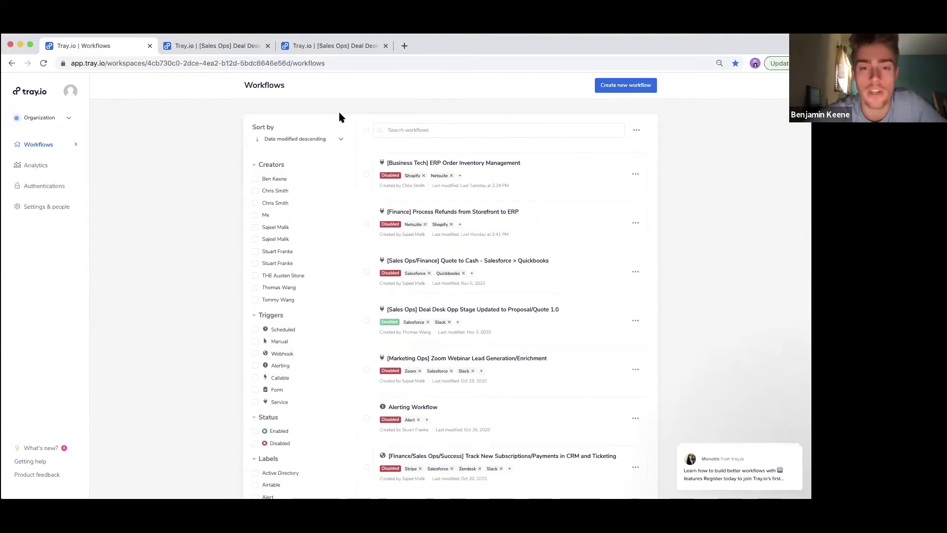
# Load app.tray.io in a separate browser tab and close that tab again.
pyautogui.click(404, 46)
pyautogui.write('app')
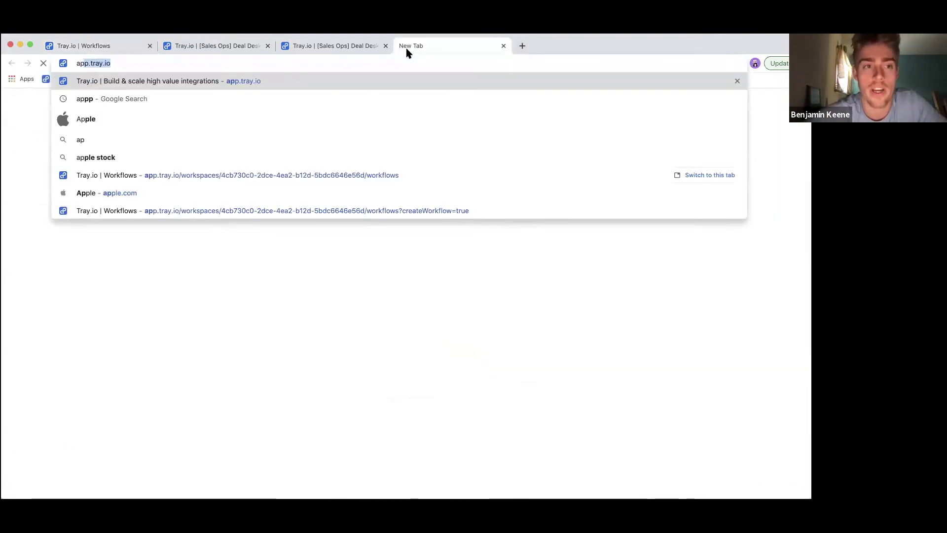
pyautogui.press('Return')
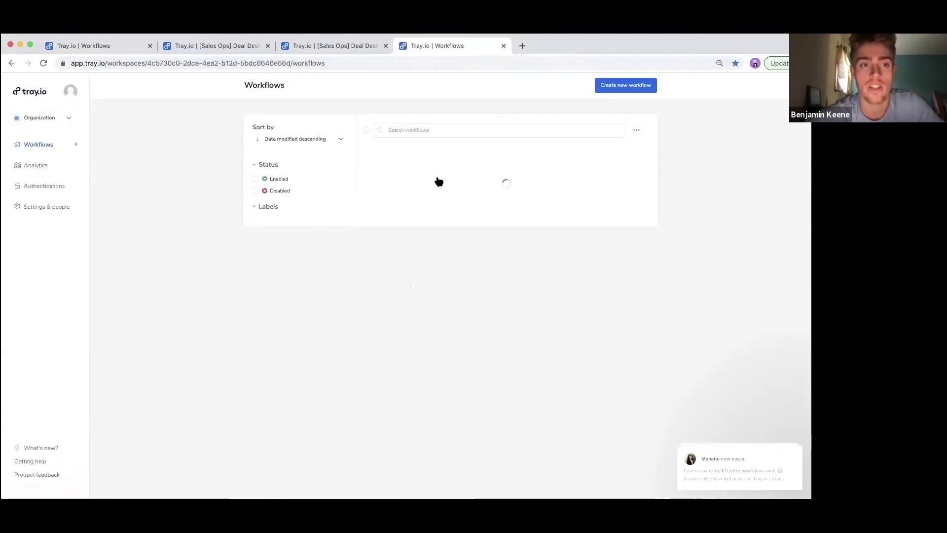
pyautogui.click(503, 46)
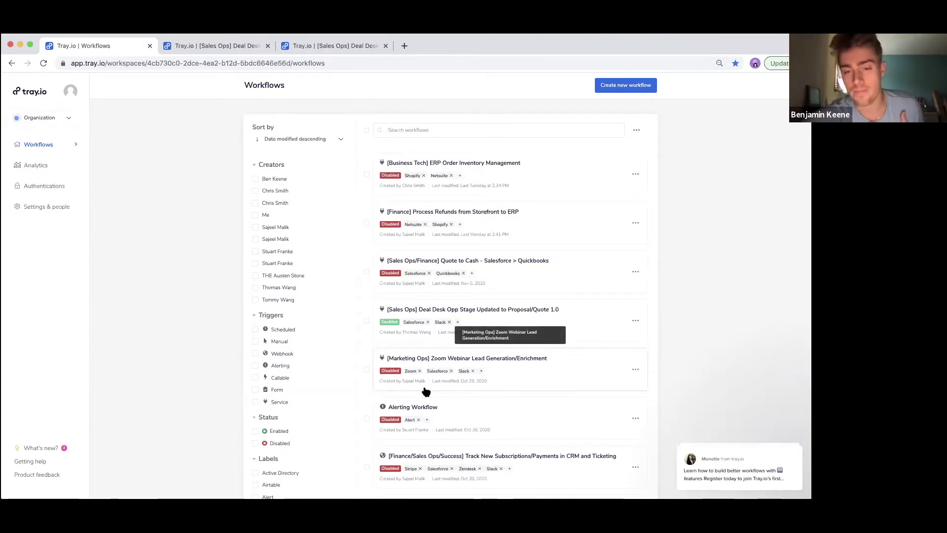
# Browse the workspace's workflow list from the most recently modified entries down to the end of the loaded list.
pyautogui.scroll(-4, 426, 391)
pyautogui.scroll(3, 358, 252)
pyautogui.scroll(2, 358, 252)
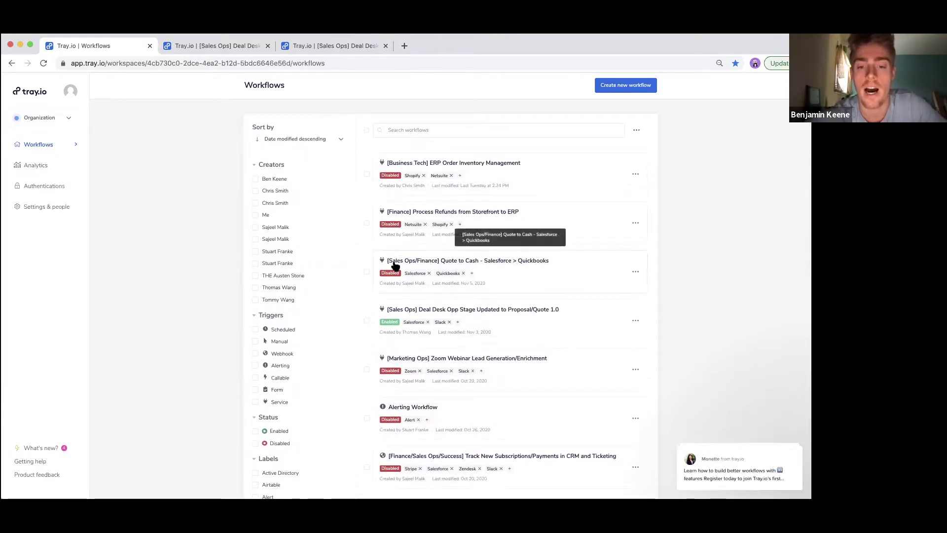
pyautogui.scroll(-2, 396, 266)
pyautogui.scroll(-6, 395, 266)
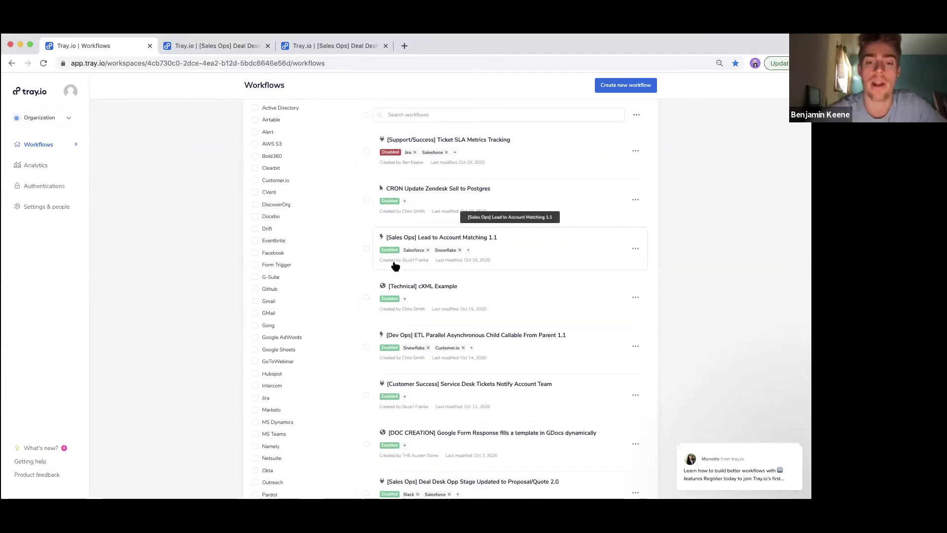
pyautogui.scroll(3, 395, 266)
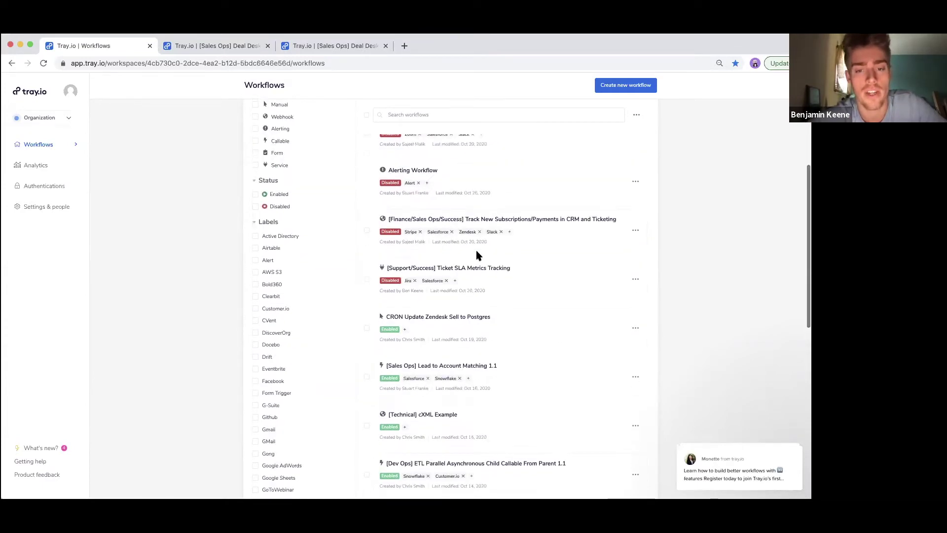
pyautogui.scroll(-4, 481, 265)
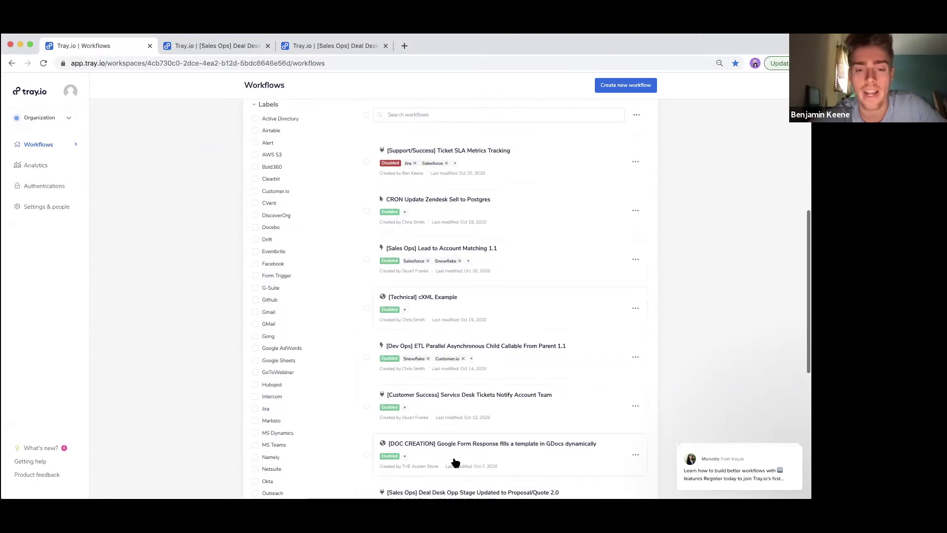
pyautogui.scroll(-2, 454, 462)
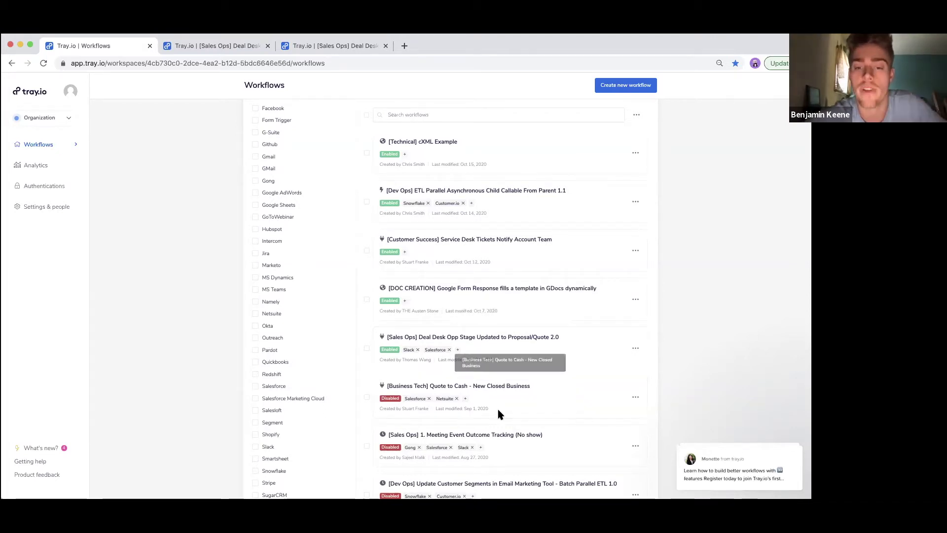
pyautogui.scroll(-1, 498, 414)
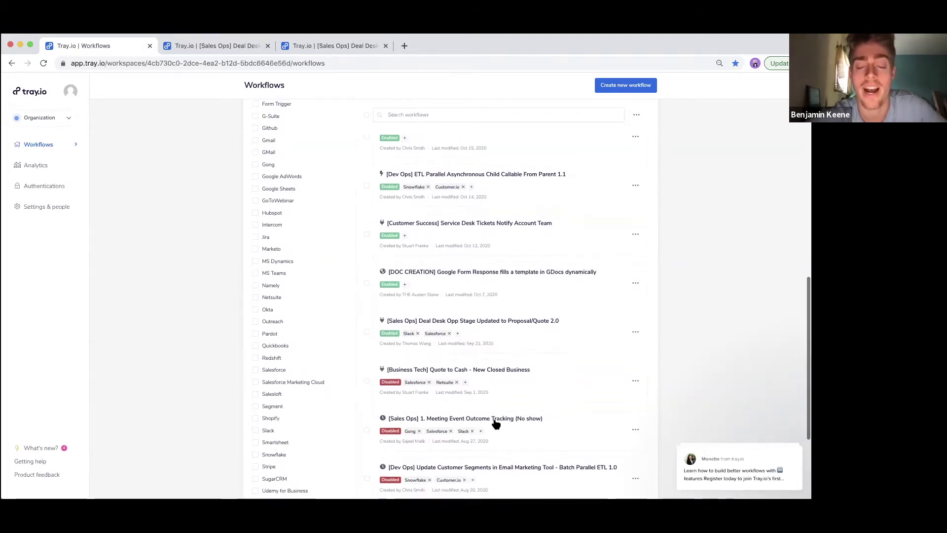
pyautogui.scroll(-6, 495, 424)
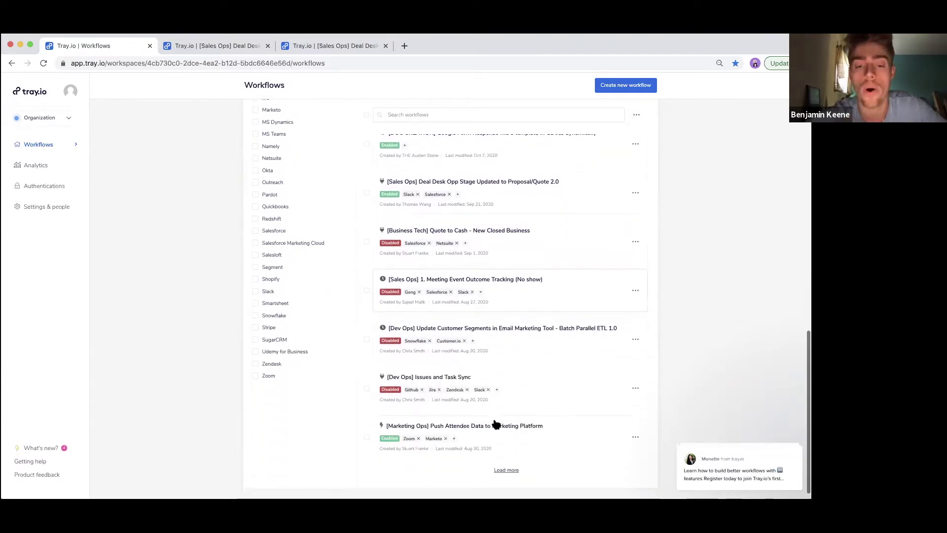
# Load more workflows and examine the older Sales Ops, Marketing Ops, HR, IT and Demand Gen entries.
pyautogui.click(498, 468)
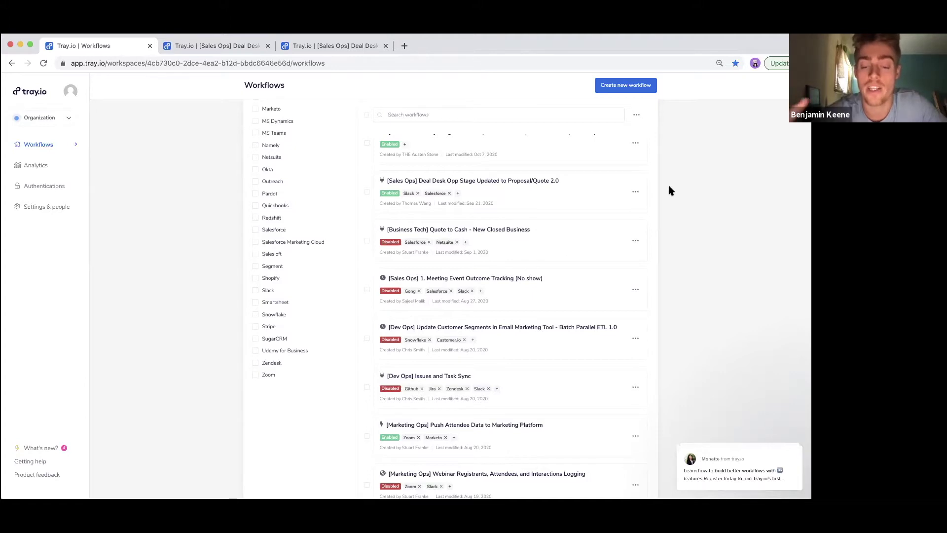
pyautogui.scroll(-5, 513, 335)
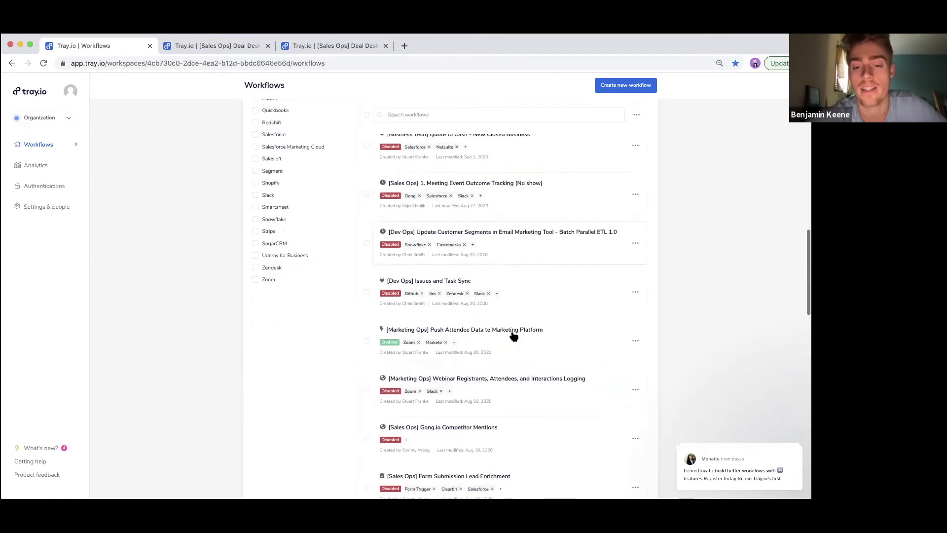
pyautogui.scroll(-2, 513, 336)
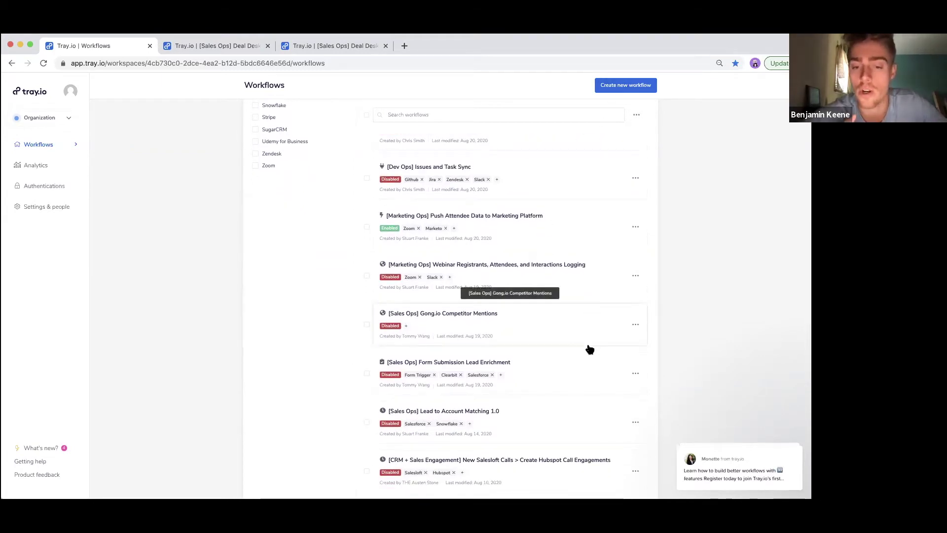
pyautogui.scroll(-2, 488, 380)
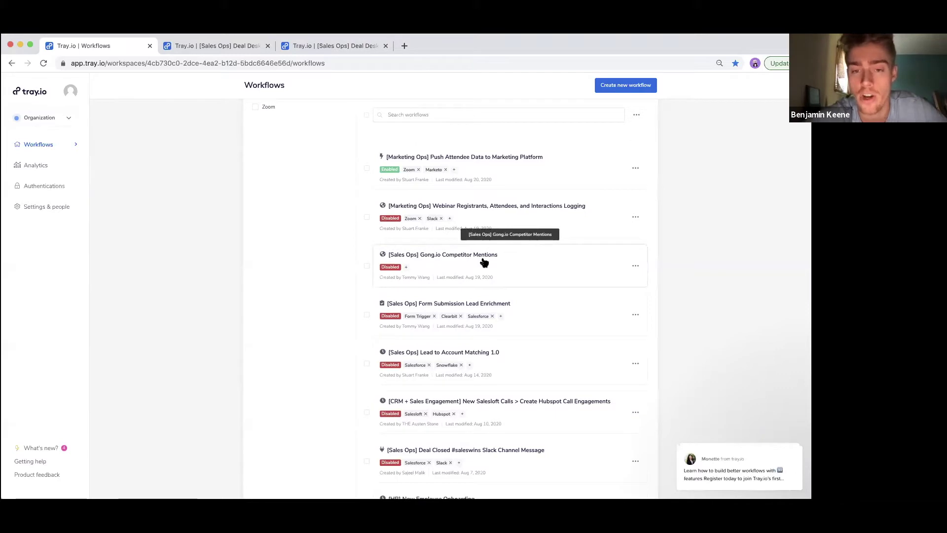
pyautogui.scroll(-2, 471, 309)
pyautogui.scroll(-2, 470, 311)
pyautogui.scroll(-2, 464, 353)
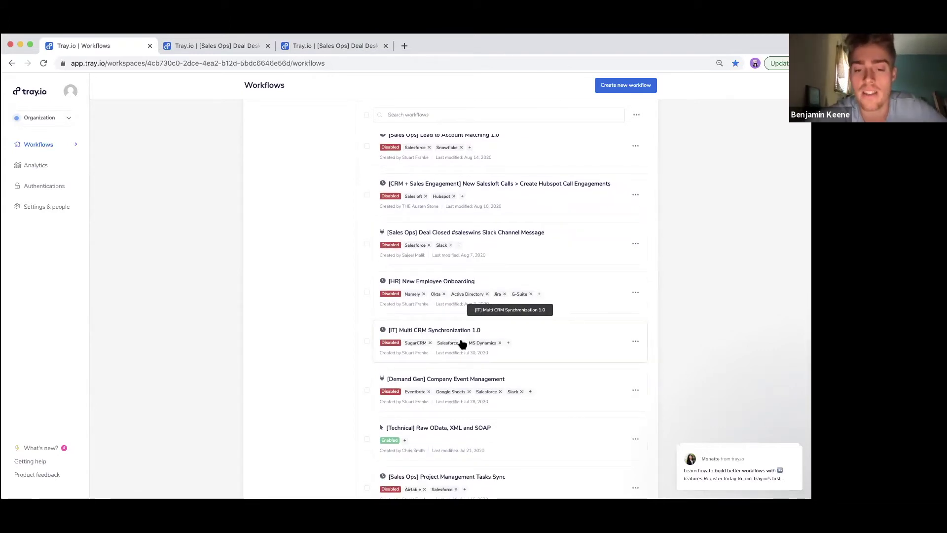
pyautogui.scroll(-1, 462, 344)
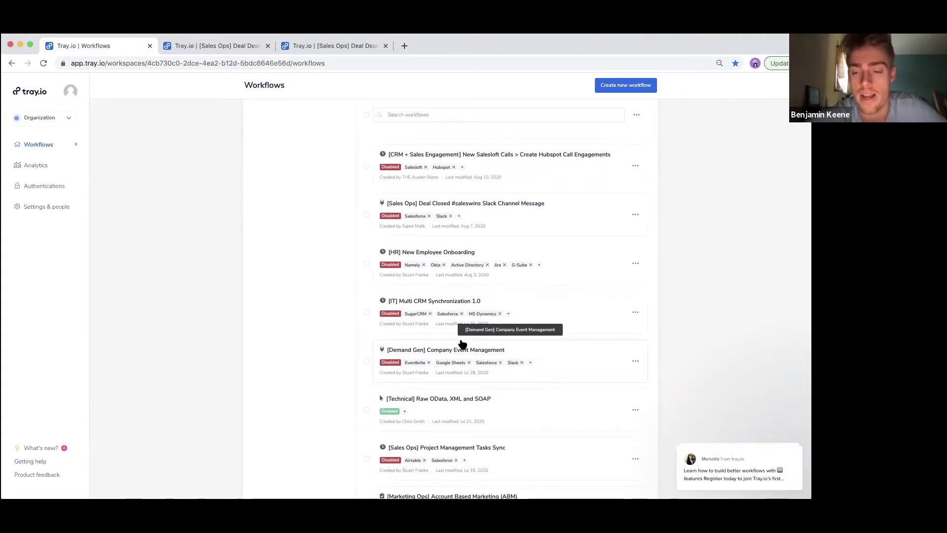
pyautogui.scroll(-1, 462, 343)
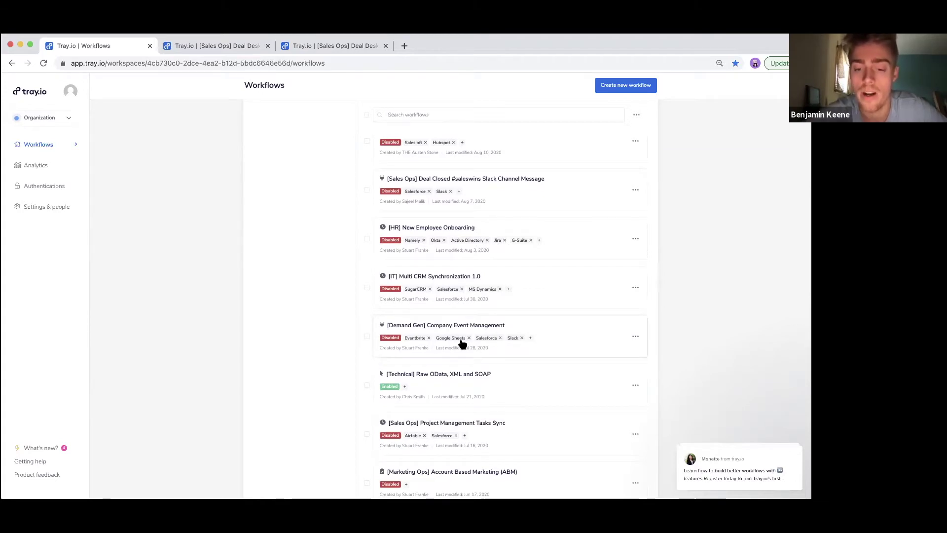
pyautogui.scroll(-1, 462, 343)
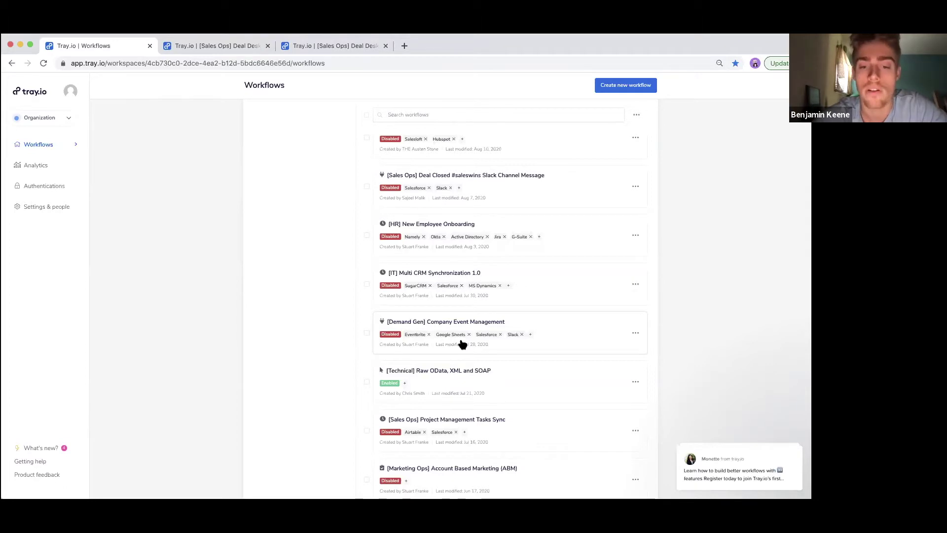
# Return to the newest workflows and switch to the Deal Desk workflow that starts with the Oppty Stage Change trigger.
pyautogui.scroll(5, 462, 345)
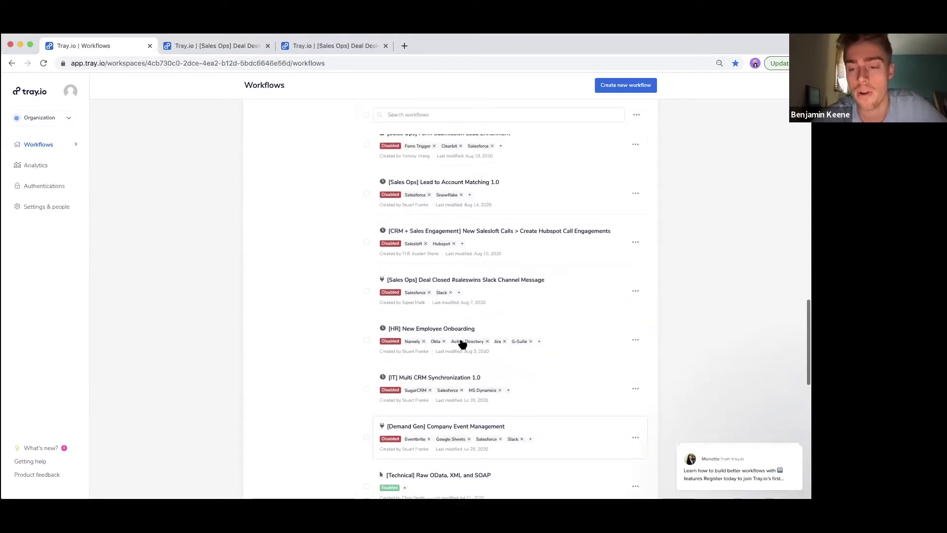
pyautogui.scroll(10, 462, 344)
pyautogui.scroll(6, 462, 344)
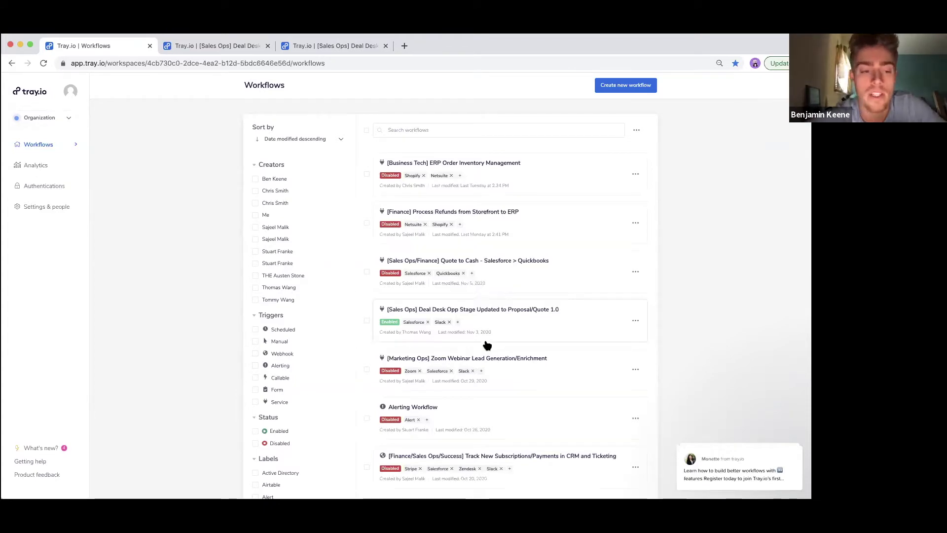
pyautogui.scroll(-5, 471, 375)
pyautogui.scroll(5, 471, 375)
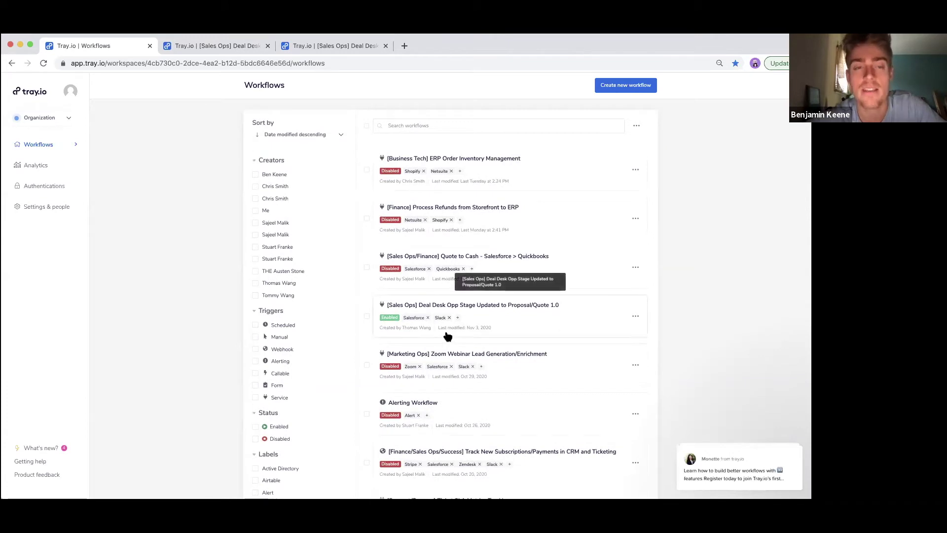
pyautogui.click(241, 48)
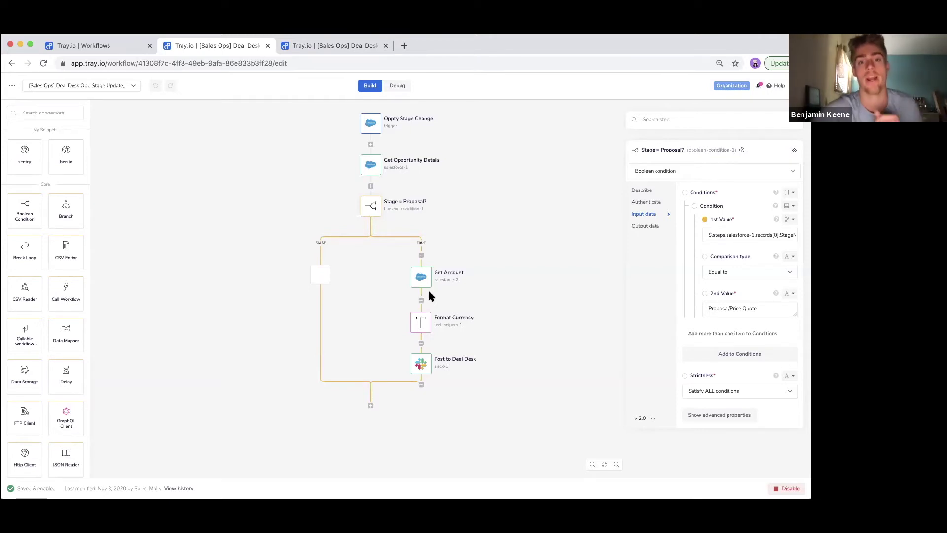
# Compare the Oppty Stage Change Deal Desk workflow with the one started by the Slack On Action trigger, ending on the Oppty Stage Change one.
pyautogui.click(133, 49)
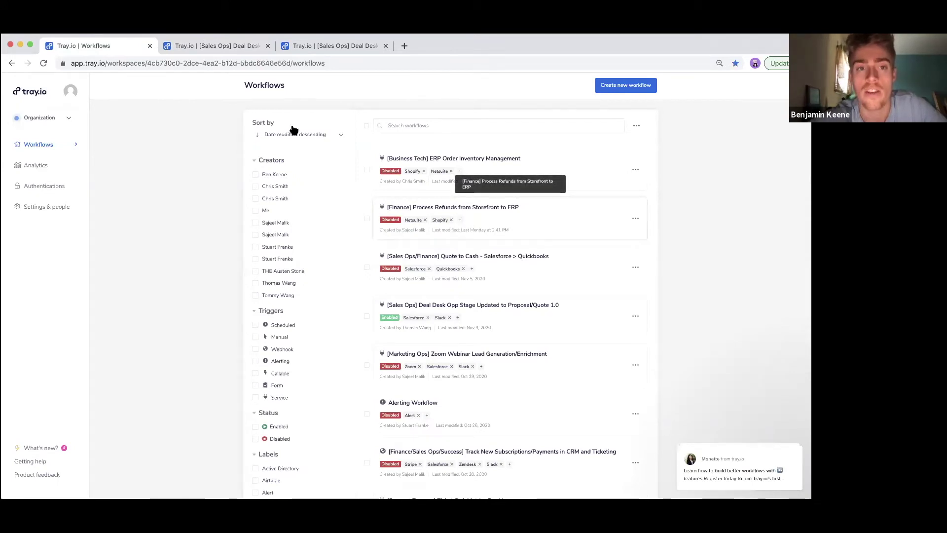
pyautogui.click(217, 46)
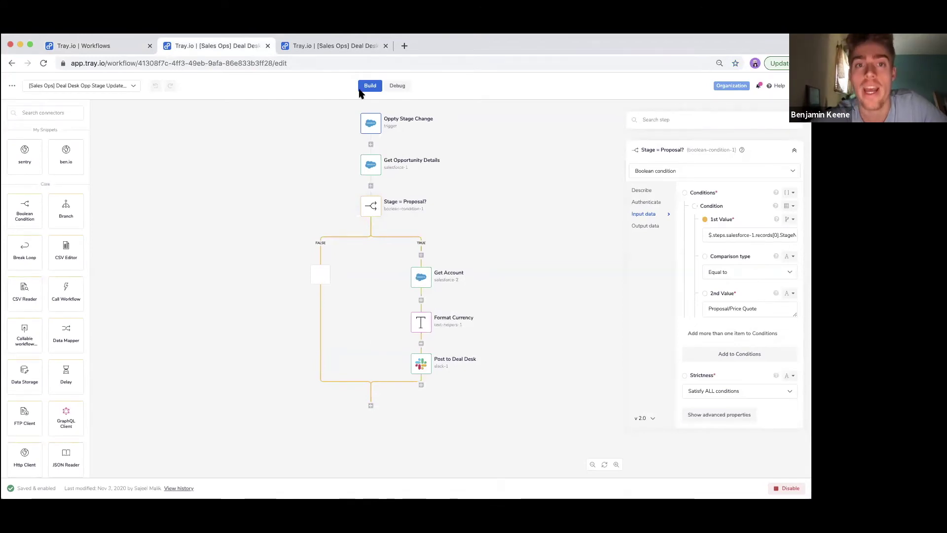
pyautogui.click(349, 52)
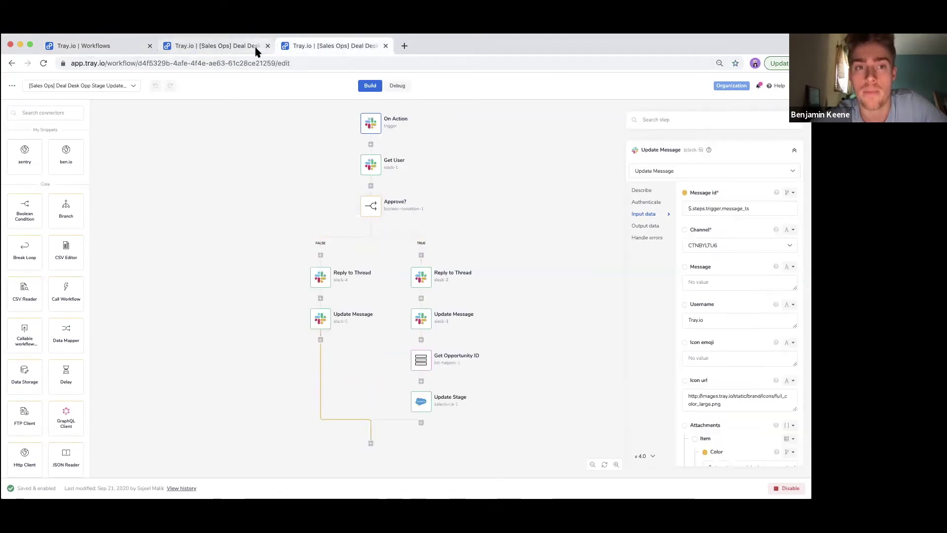
pyautogui.click(258, 48)
pyautogui.click(319, 49)
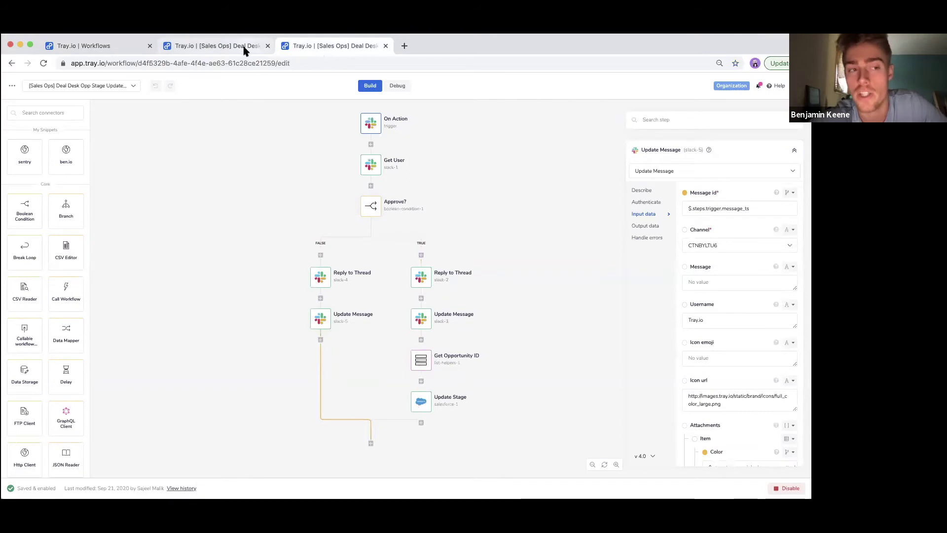
pyautogui.click(246, 46)
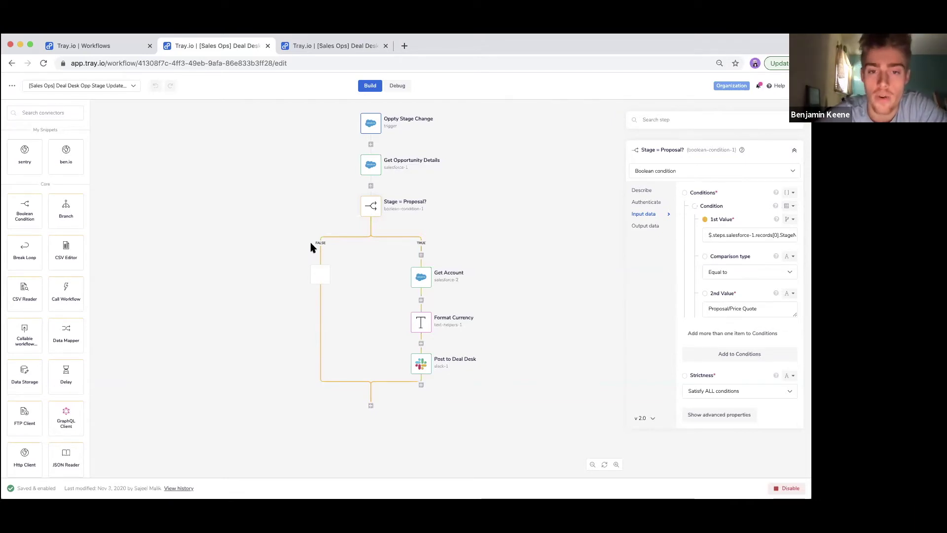
# Inspect the input data of the Oppty Stage Change trigger, the Stage = Proposal? condition and the Get Account step.
pyautogui.click(375, 127)
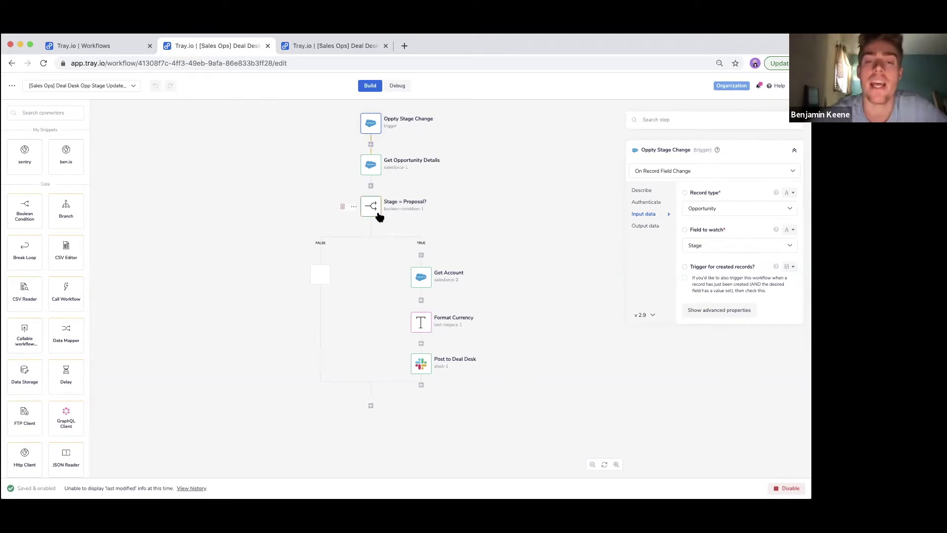
pyautogui.click(373, 206)
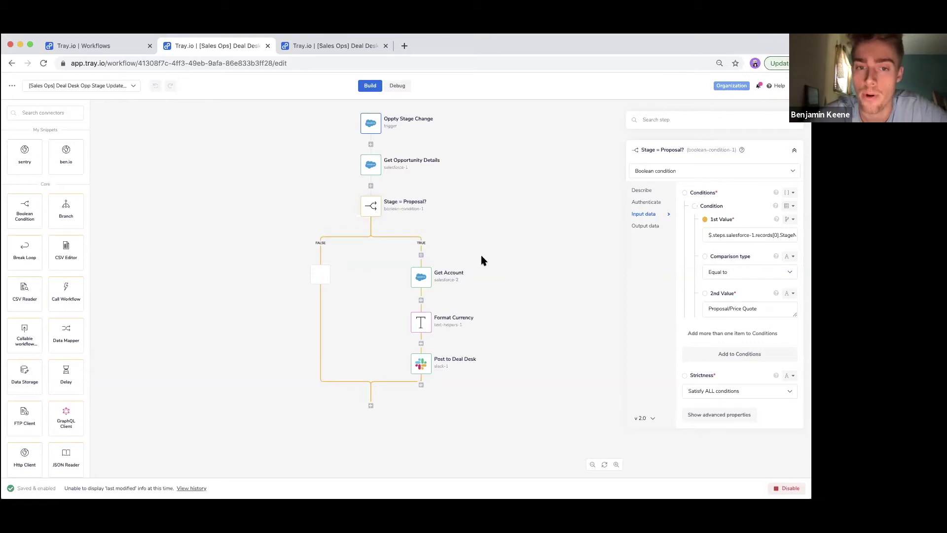
pyautogui.click(371, 129)
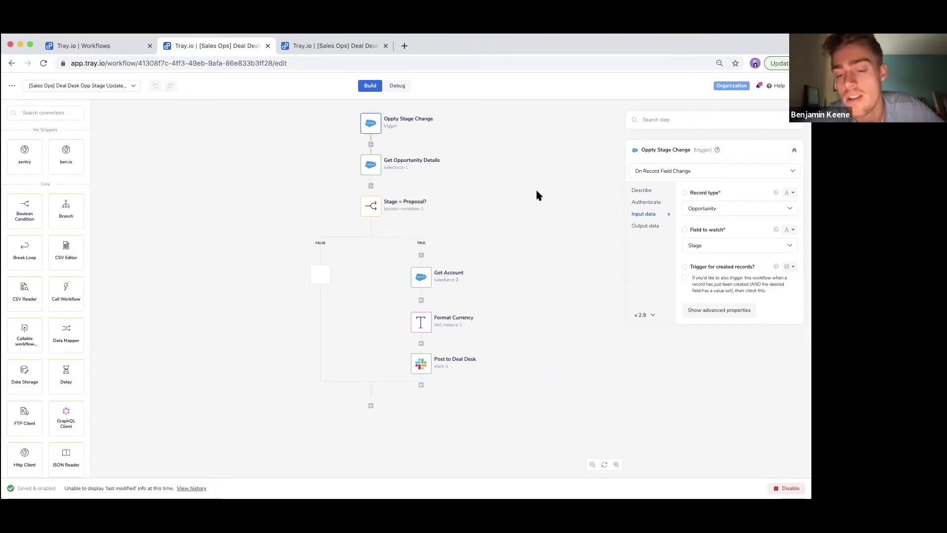
pyautogui.click(370, 207)
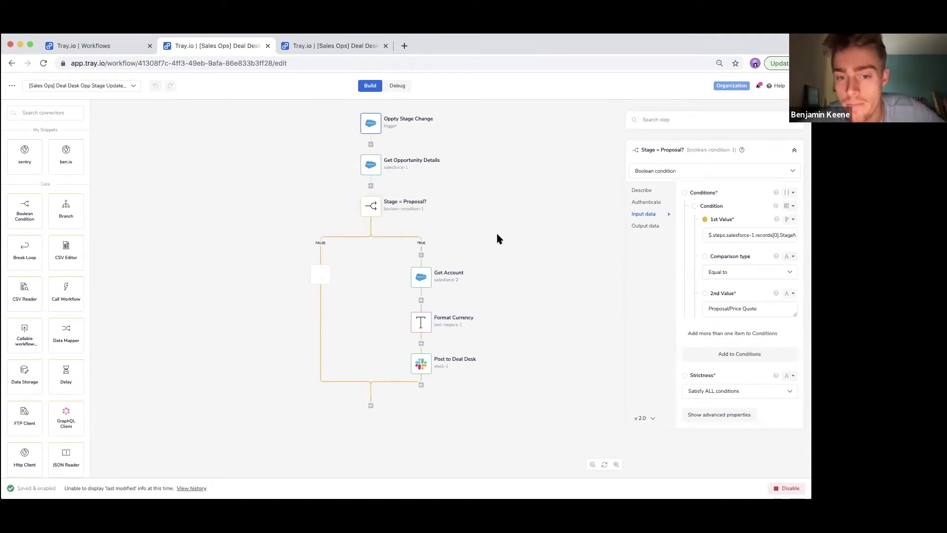
pyautogui.moveTo(374, 207)
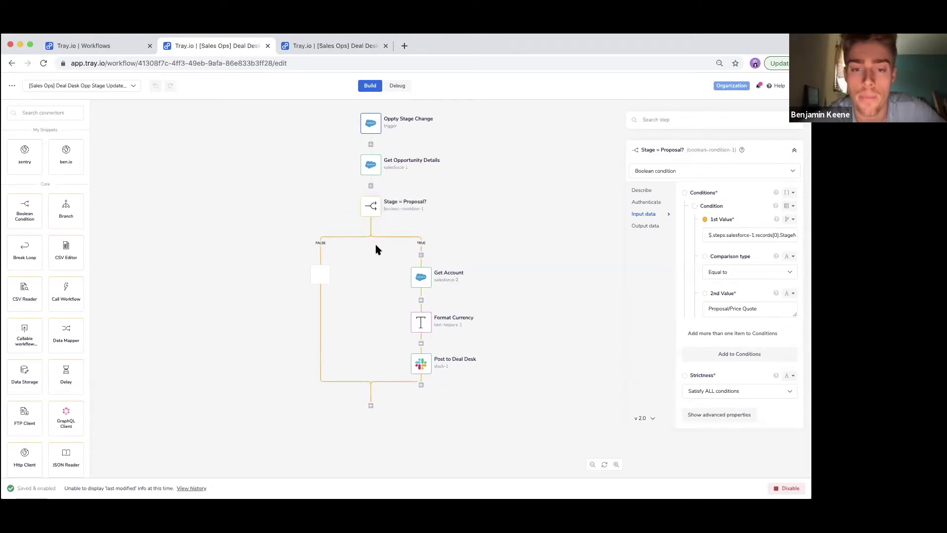
pyautogui.click(483, 279)
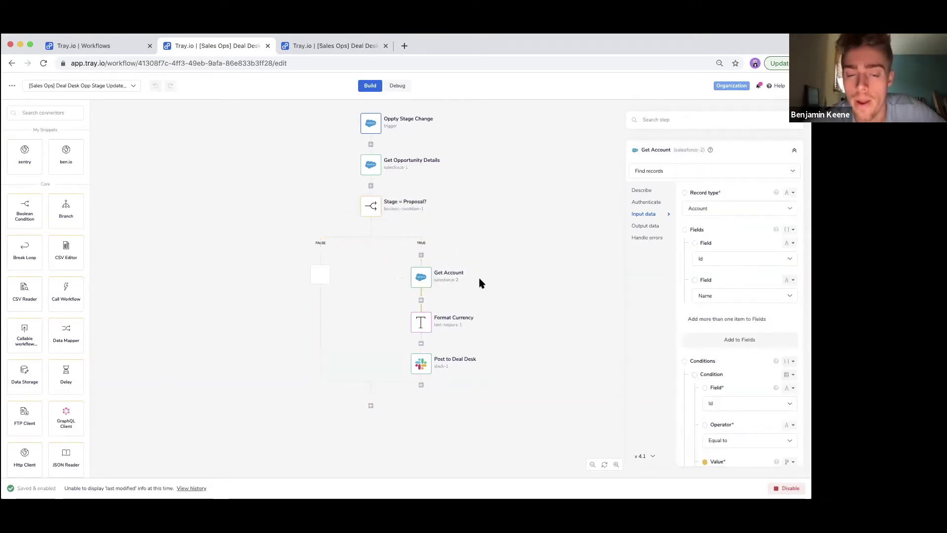
# Inspect the Format Currency step's input data, highlighting the Amount reference to the Salesforce opportunity record.
pyautogui.moveTo(421, 280)
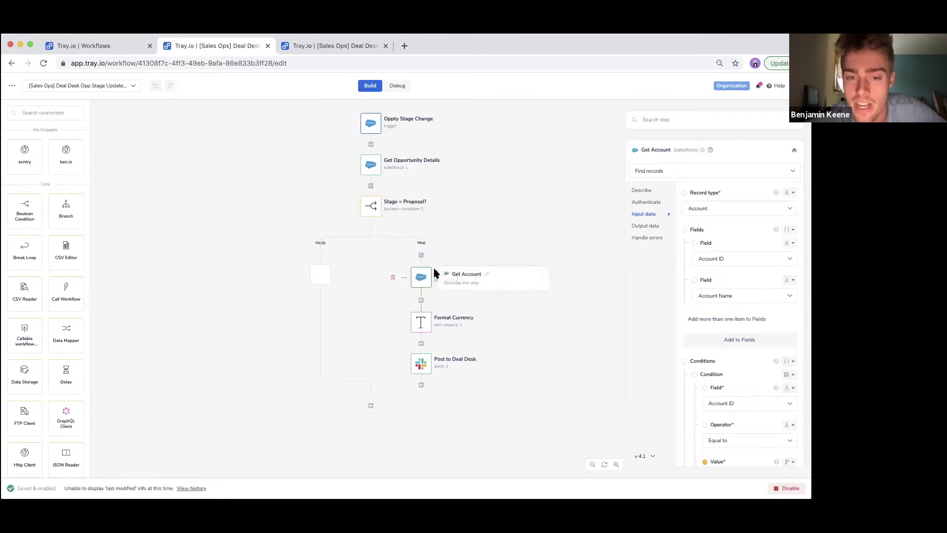
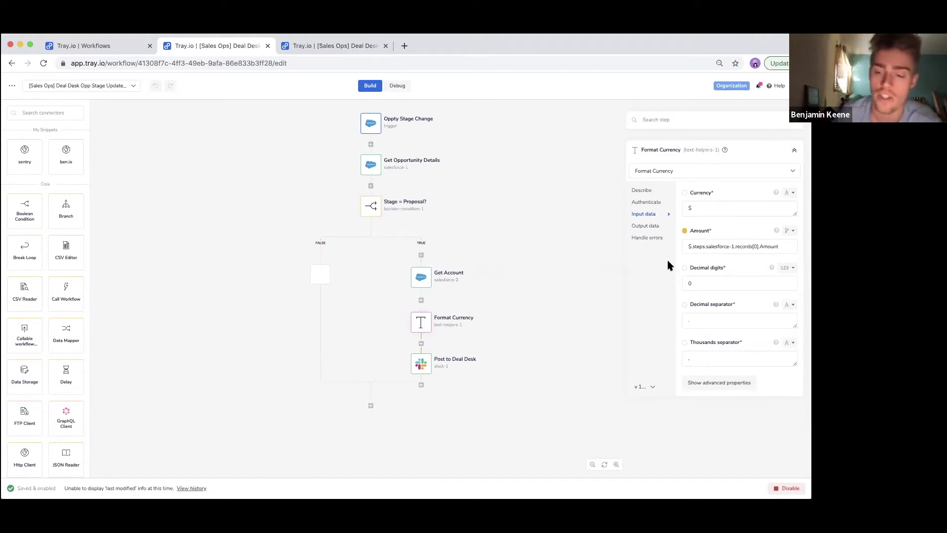
pyautogui.moveTo(420, 321)
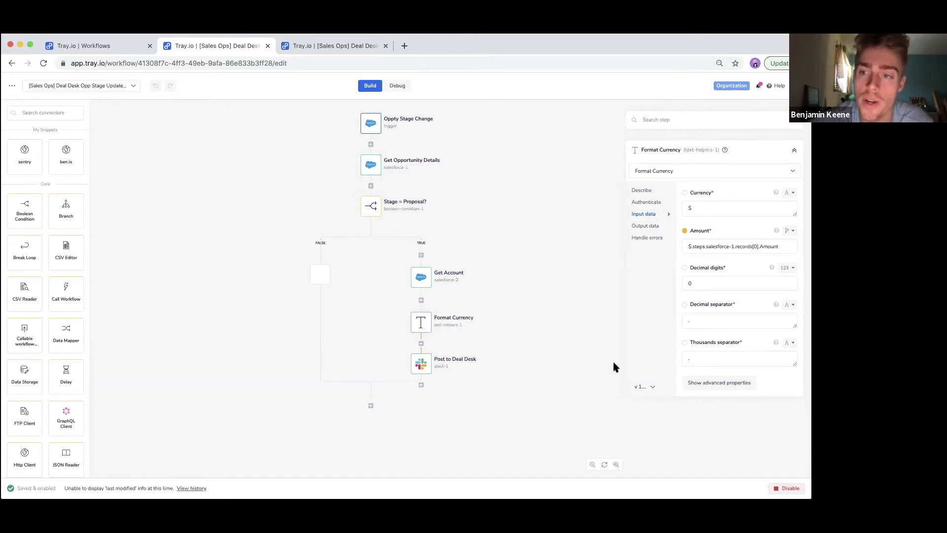
pyautogui.tripleClick(722, 247)
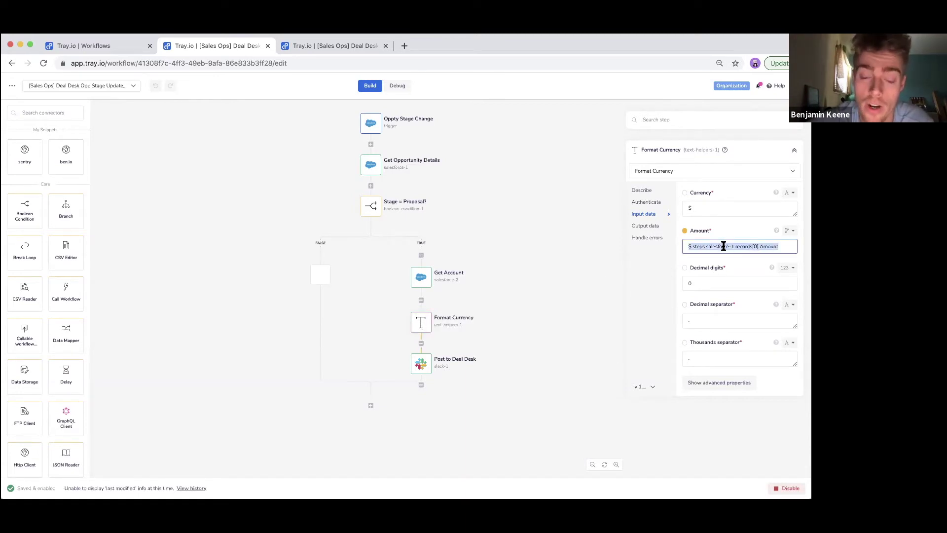
# Browse the core and helper connectors in the connector library and return to the Format Currency step.
pyautogui.scroll(-5, 59, 291)
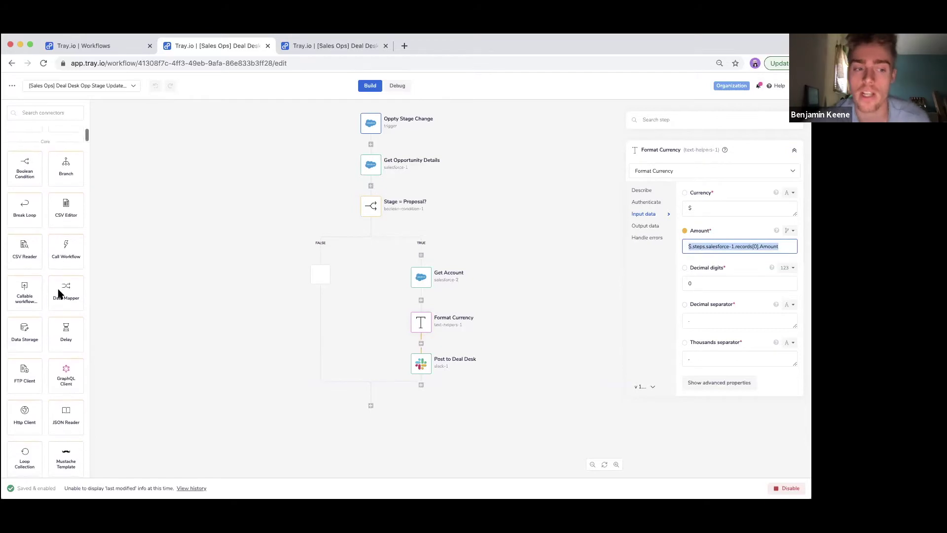
pyautogui.scroll(-5, 58, 293)
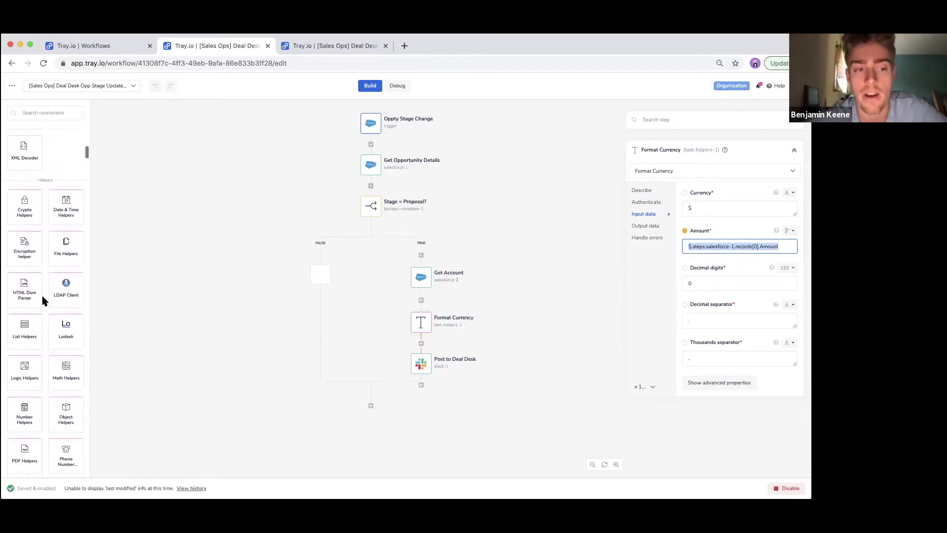
pyautogui.scroll(-1, 37, 276)
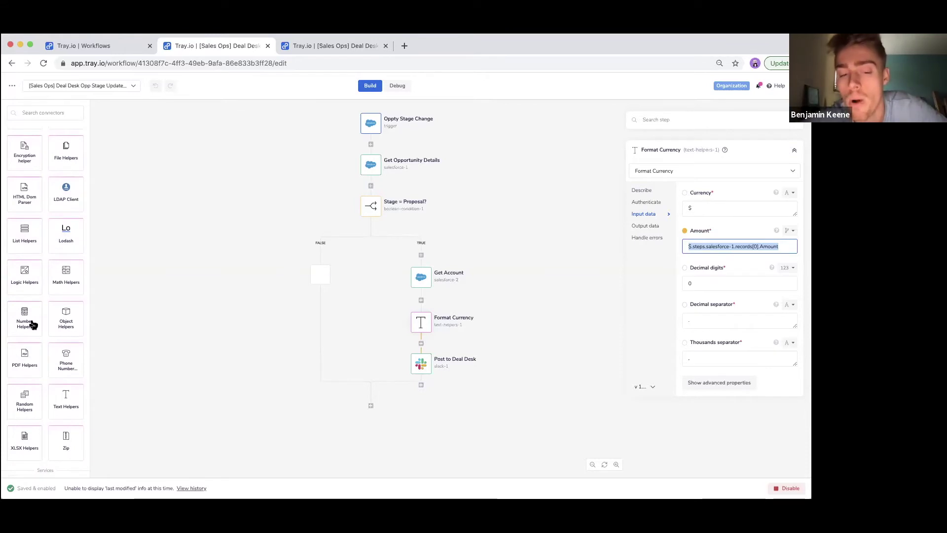
pyautogui.scroll(4, 32, 324)
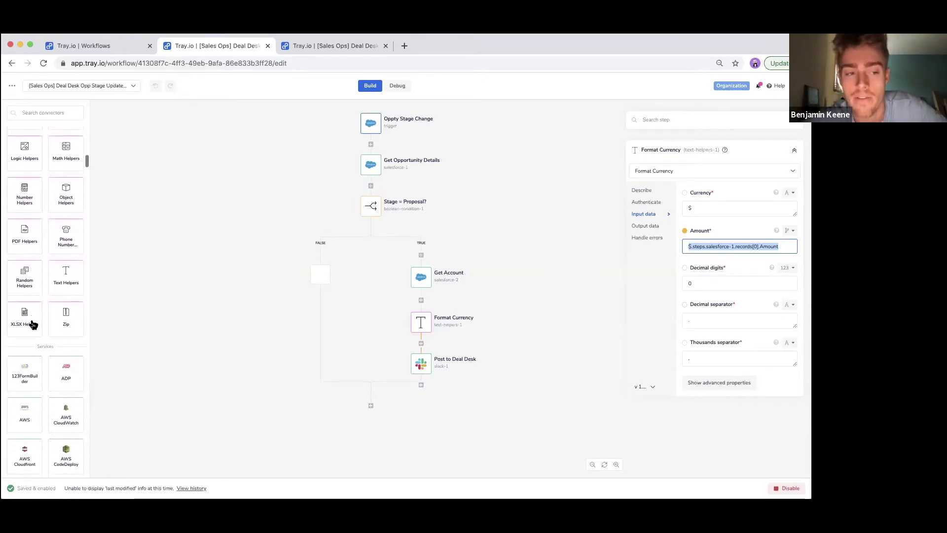
pyautogui.scroll(-1, 33, 324)
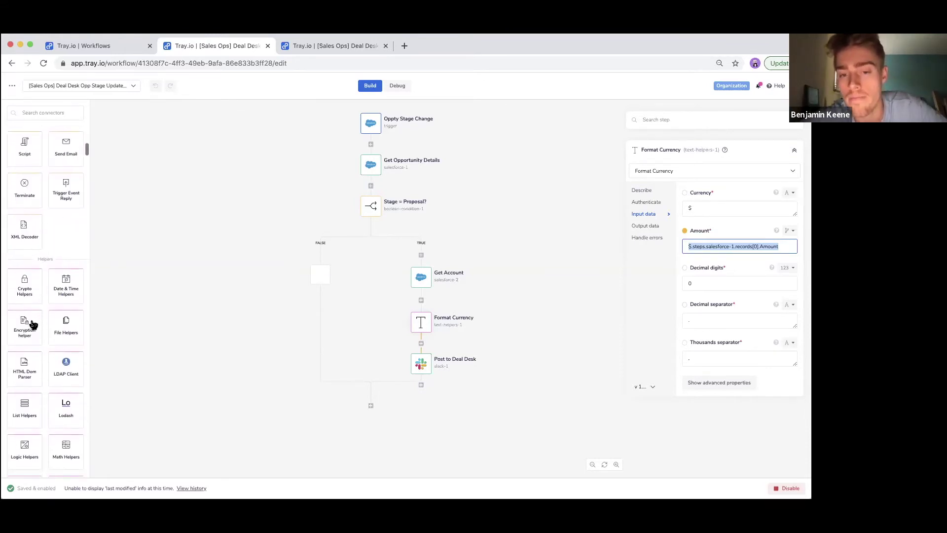
pyautogui.click(418, 321)
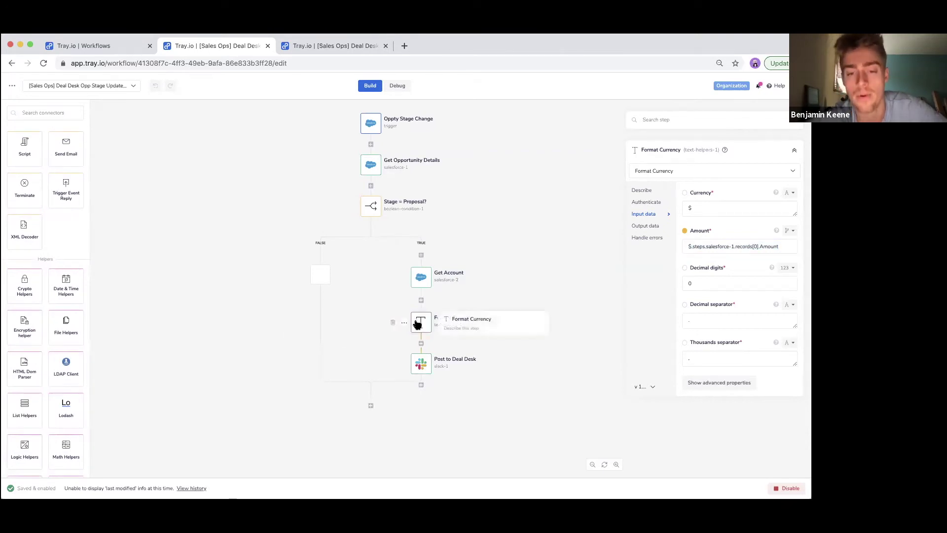
# Examine the Post to Deal Desk step's Slack message settings, from the channel down to the attachment color and pretext.
pyautogui.click(486, 360)
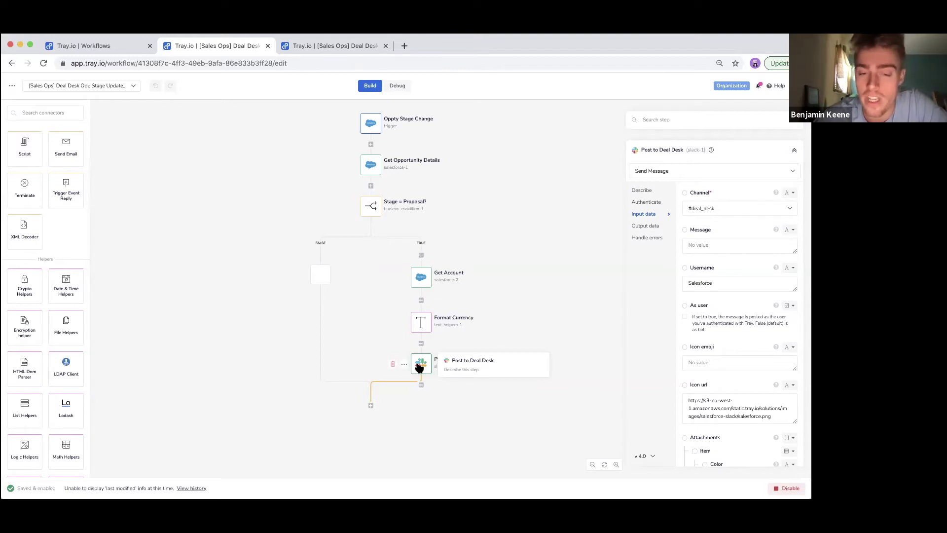
pyautogui.click(366, 49)
pyautogui.click(235, 50)
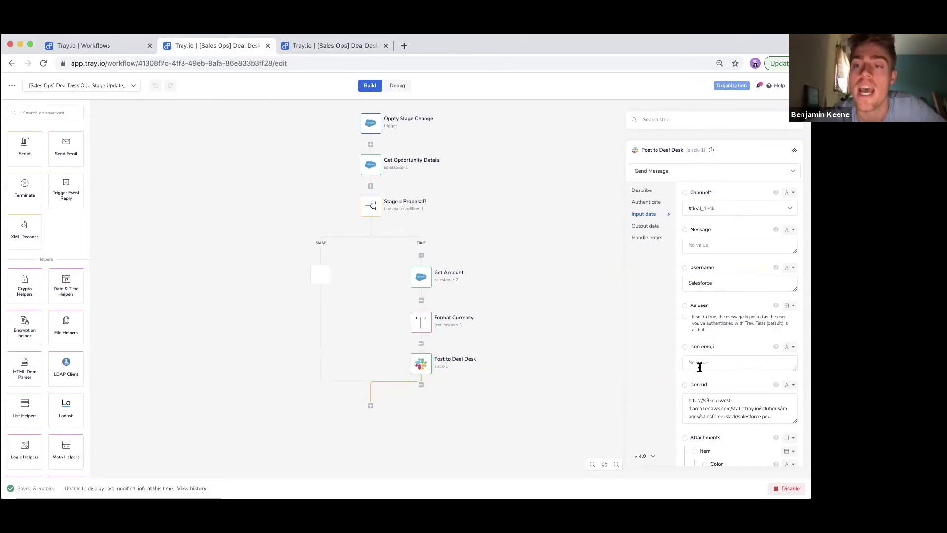
pyautogui.scroll(-3, 700, 368)
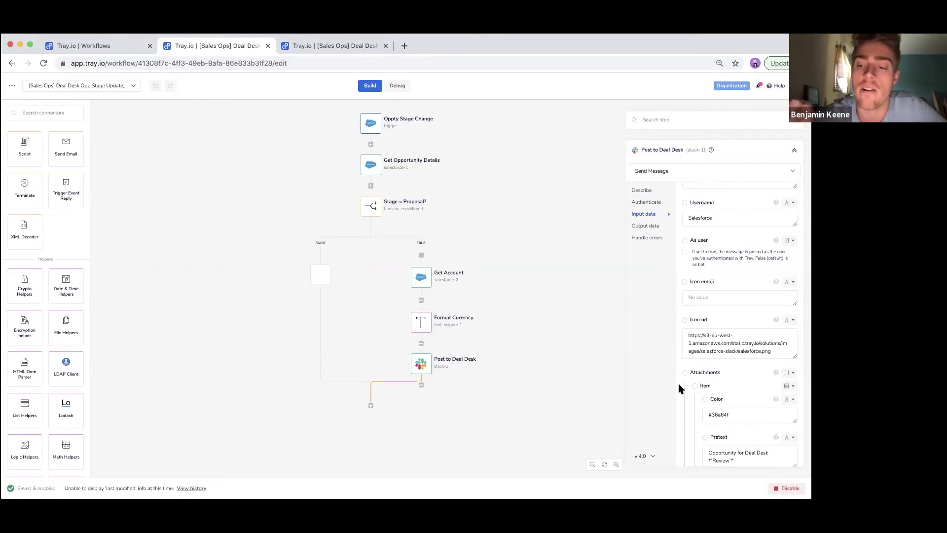
pyautogui.scroll(-3, 714, 429)
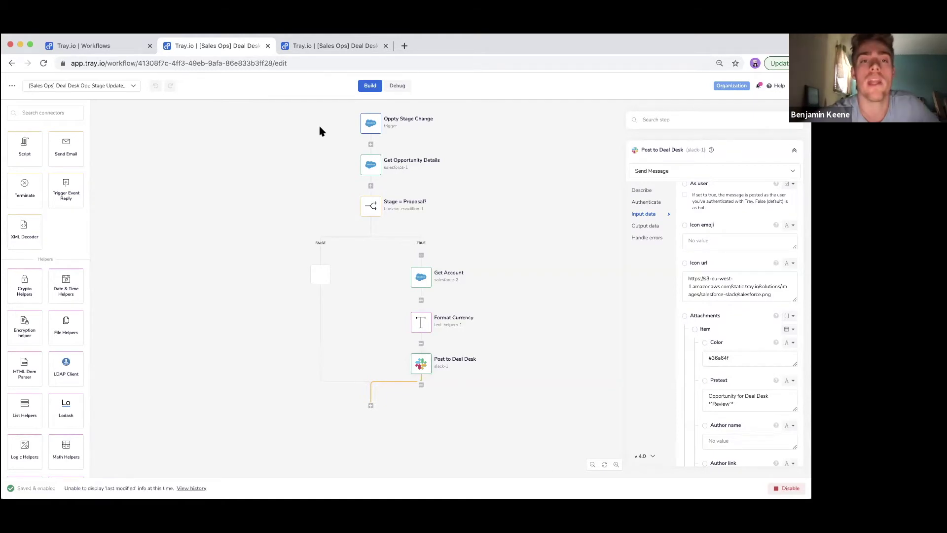
# Switch to the Deal Desk workflow started by the Slack On Action trigger and inspect the trigger's input data.
pyautogui.click(333, 46)
pyautogui.click(371, 126)
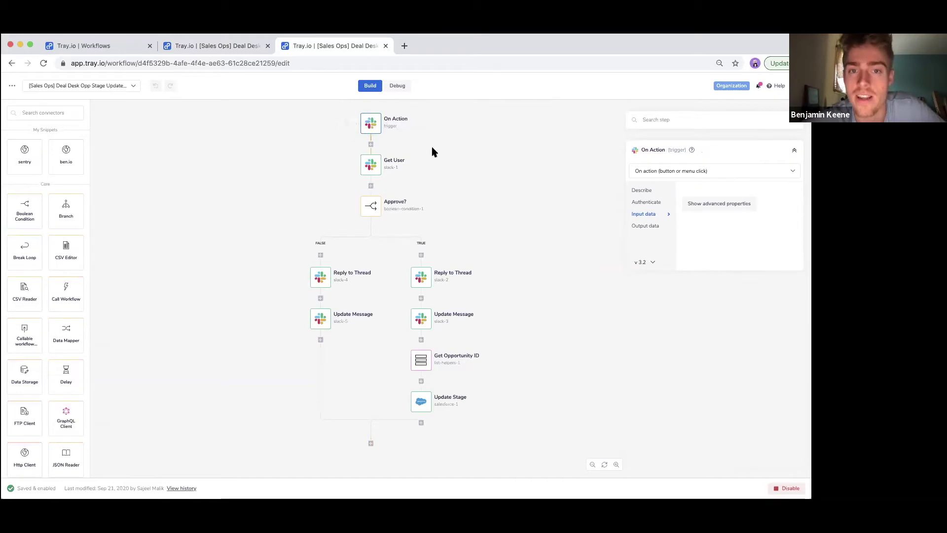
pyautogui.click(250, 47)
pyautogui.click(311, 47)
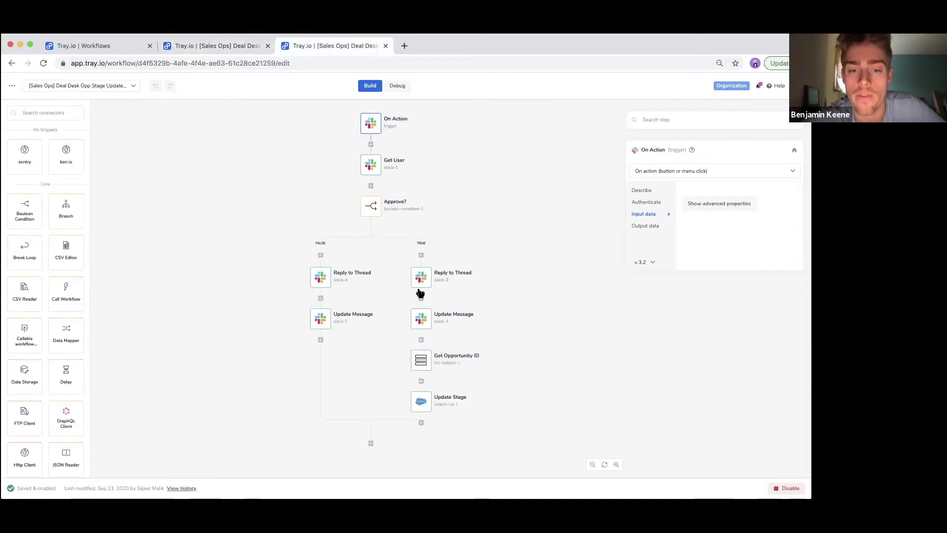
pyautogui.moveTo(371, 124)
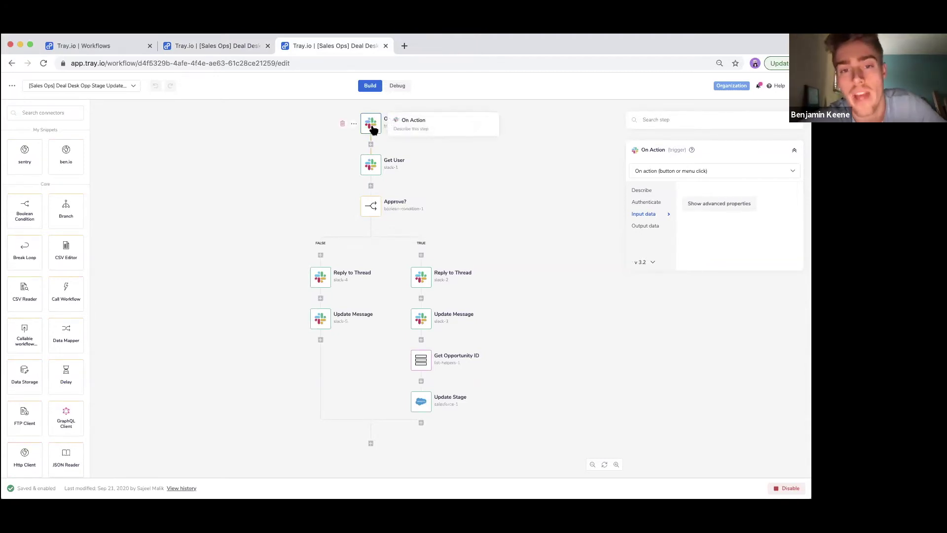
# Inspect the input data of the Get User step, the Approve? condition and the Update Stage step.
pyautogui.click(371, 164)
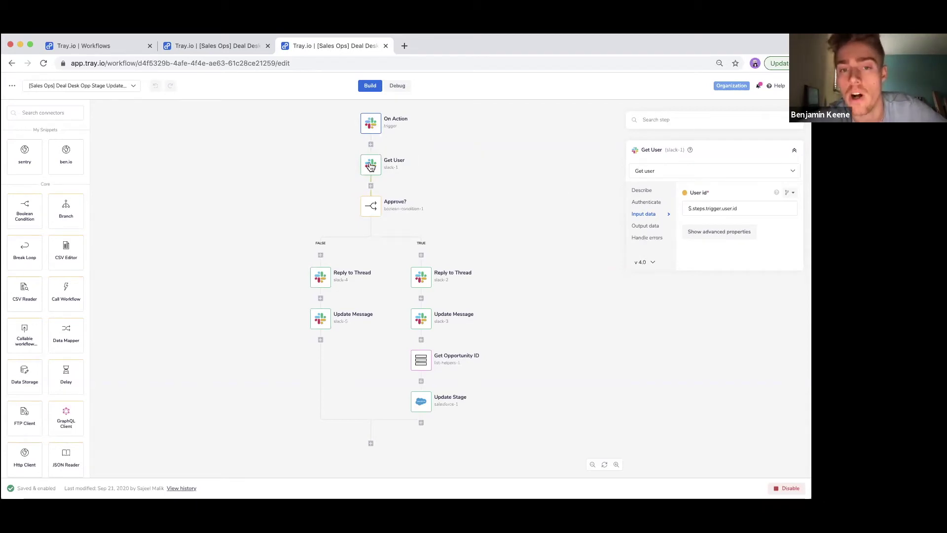
pyautogui.click(400, 201)
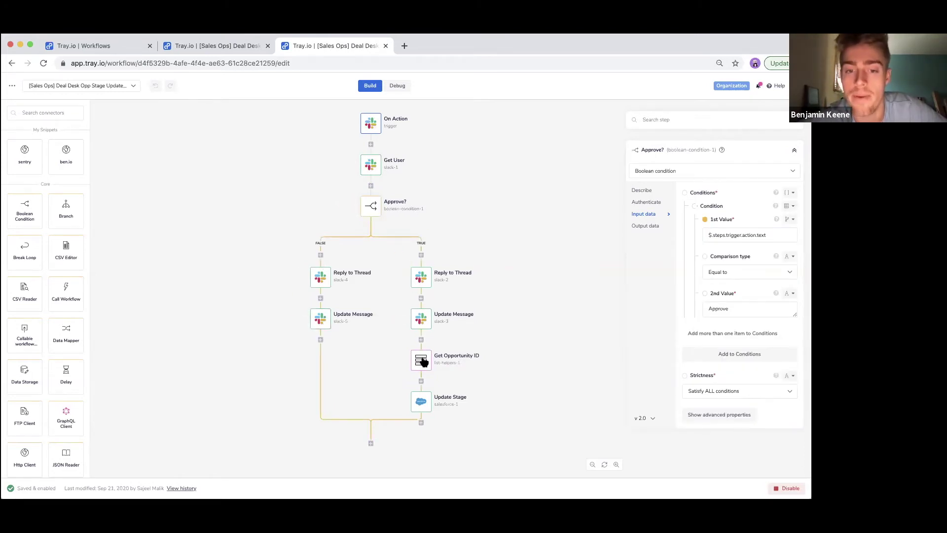
pyautogui.scroll(-1, 423, 371)
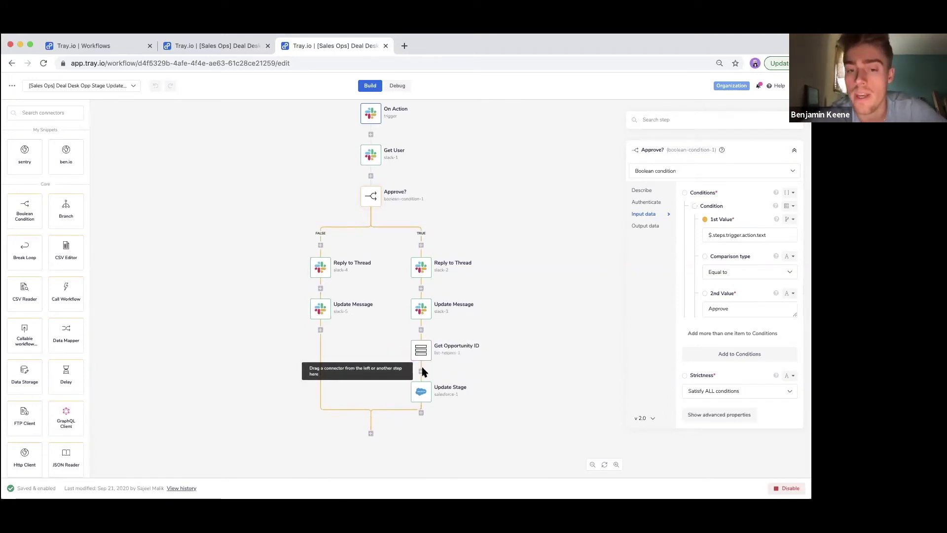
pyautogui.click(427, 315)
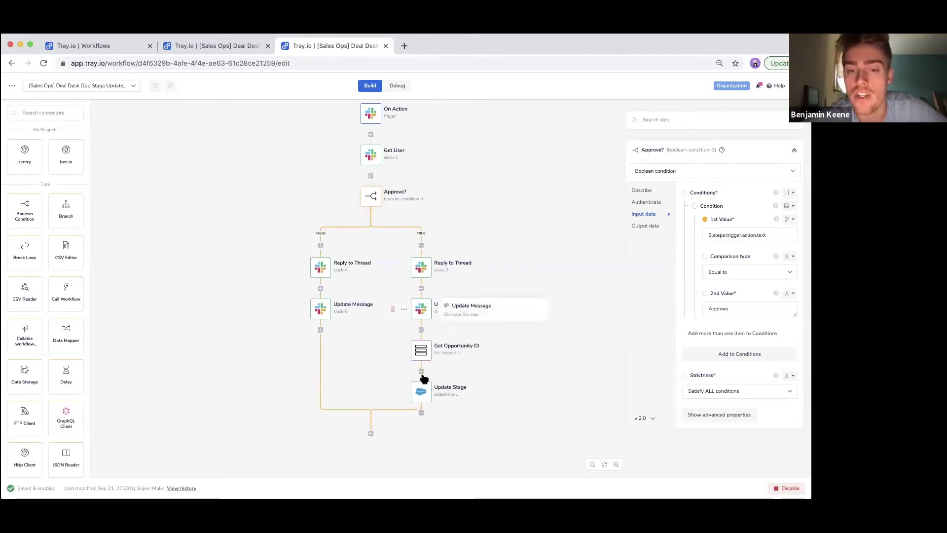
pyautogui.click(422, 392)
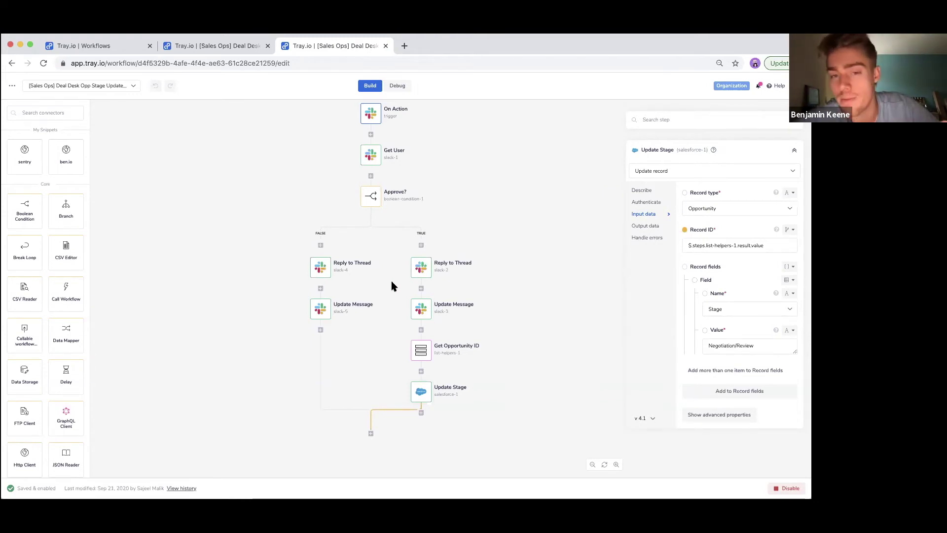
# Search the connector library for "team" and "email" connectors, and clear the search.
pyautogui.scroll(1, 369, 256)
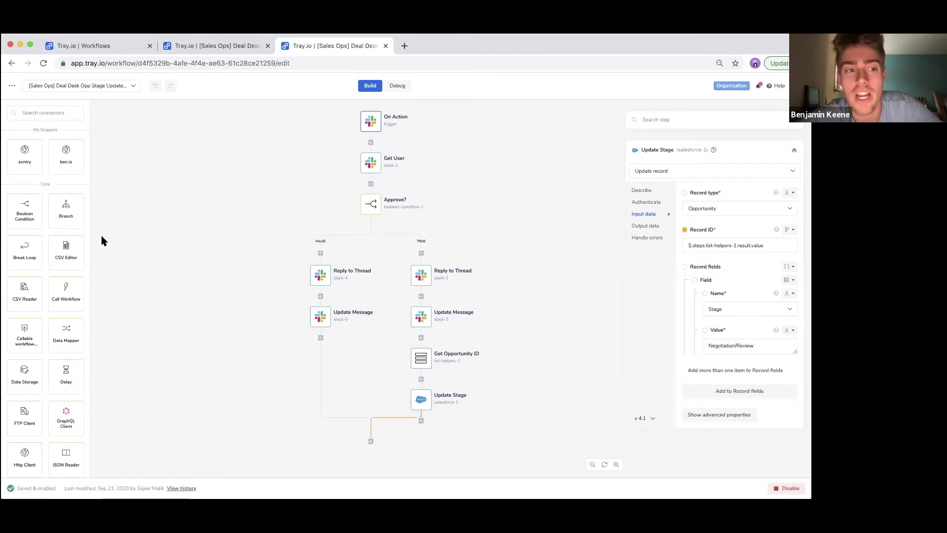
pyautogui.click(52, 114)
pyautogui.write('team')
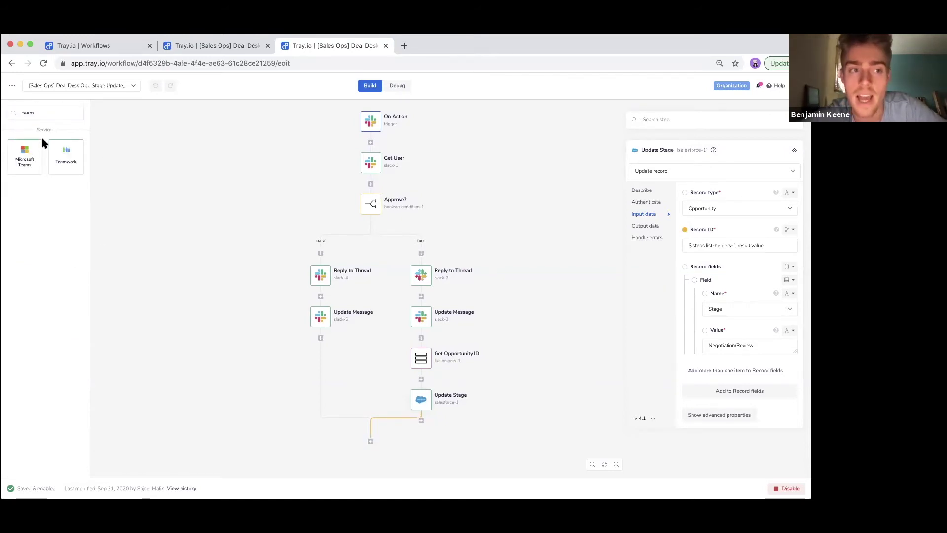
pyautogui.doubleClick(56, 114)
pyautogui.press('BackSpace')
pyautogui.write('email')
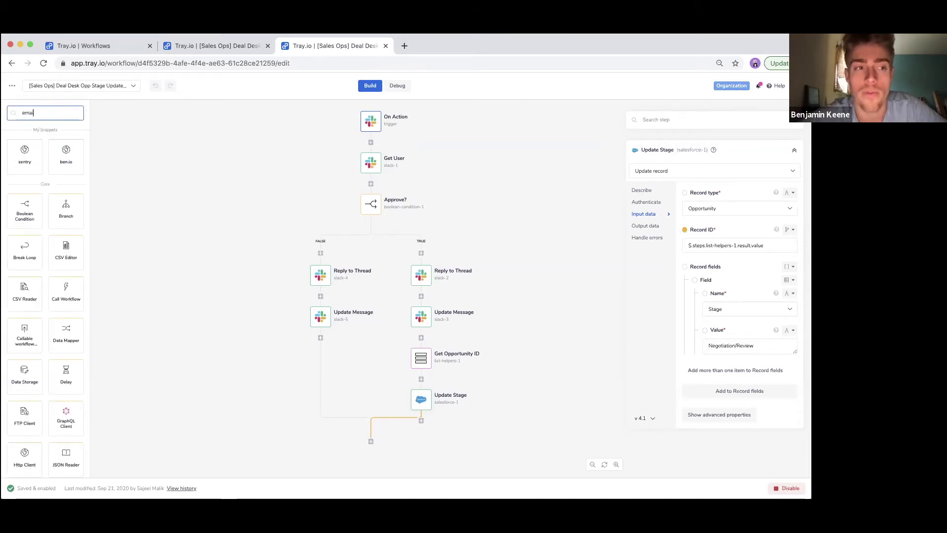
pyautogui.moveTo(30, 167)
pyautogui.mouseDown()
pyautogui.moveTo(306, 209)
pyautogui.moveTo(20, 154)
pyautogui.mouseUp()
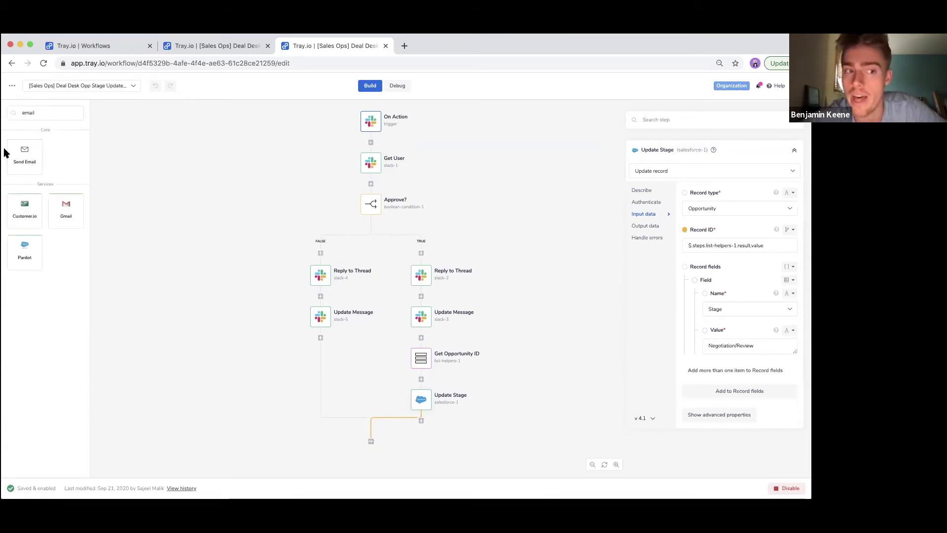
pyautogui.doubleClick(64, 113)
pyautogui.press('BackSpace')
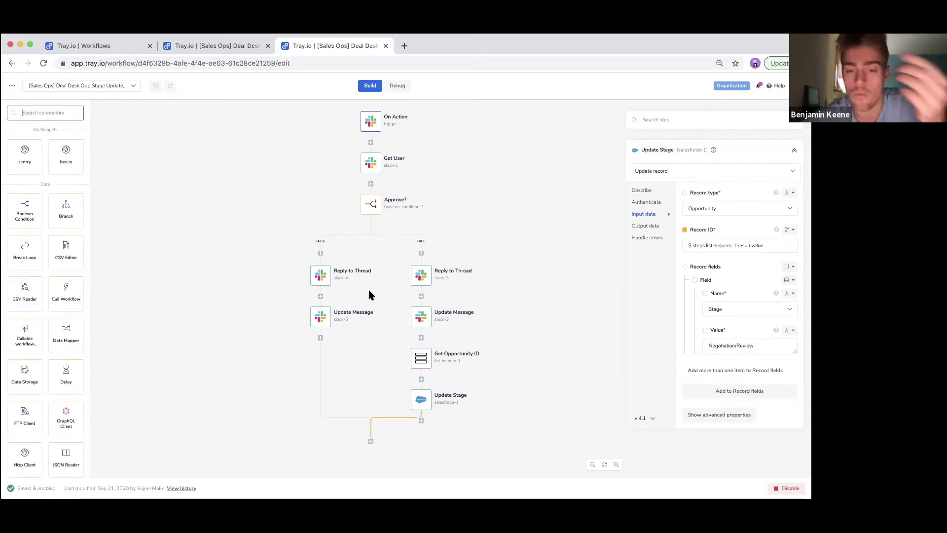
pyautogui.moveTo(372, 328)
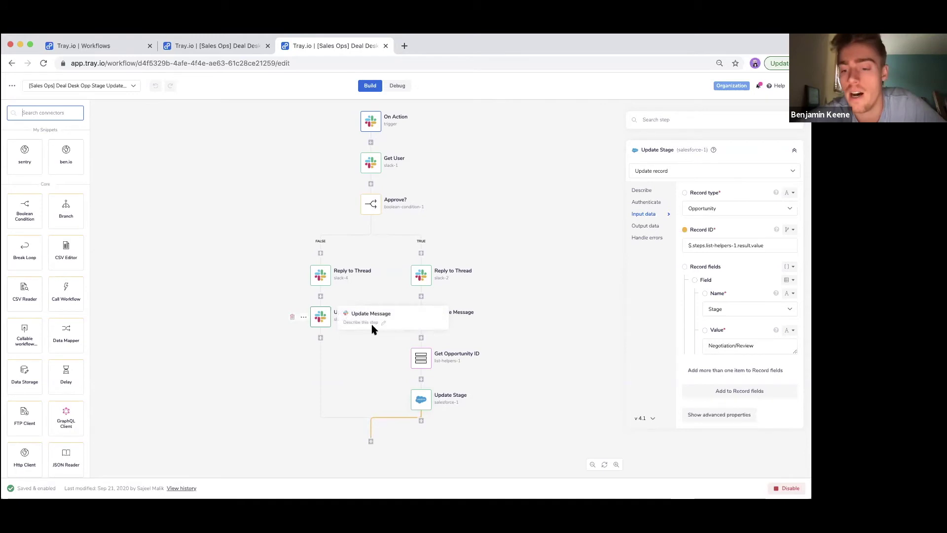
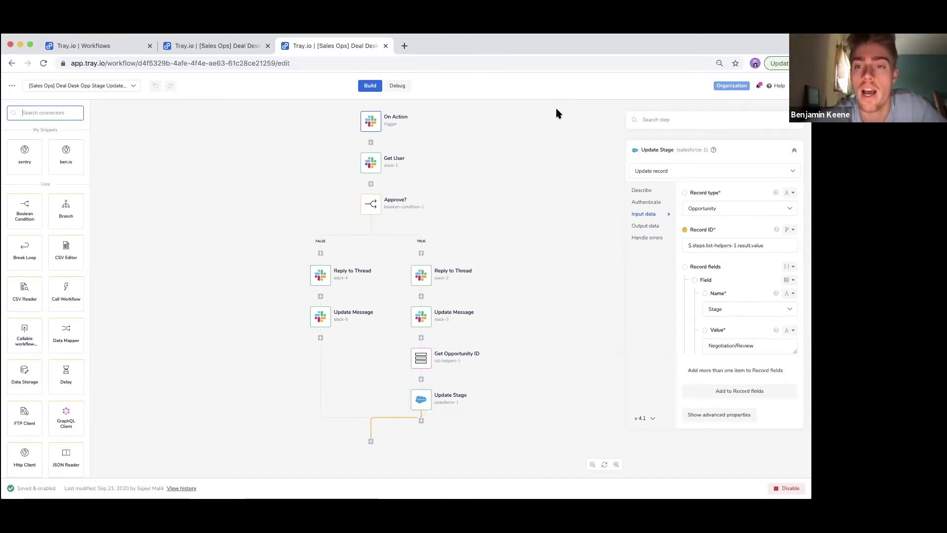
# Return to the Oppty Stage Change workflow and view the record types available for the Get Account step.
pyautogui.click(197, 46)
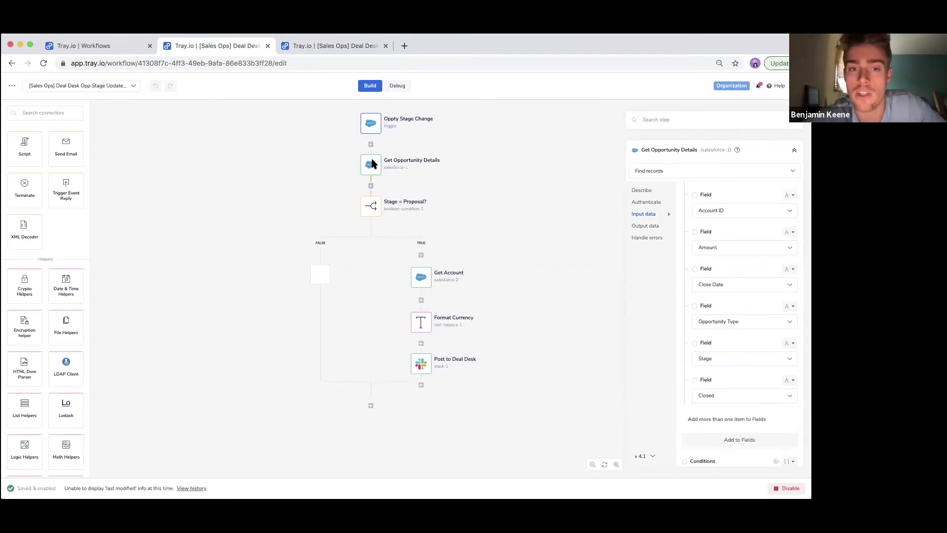
pyautogui.click(463, 274)
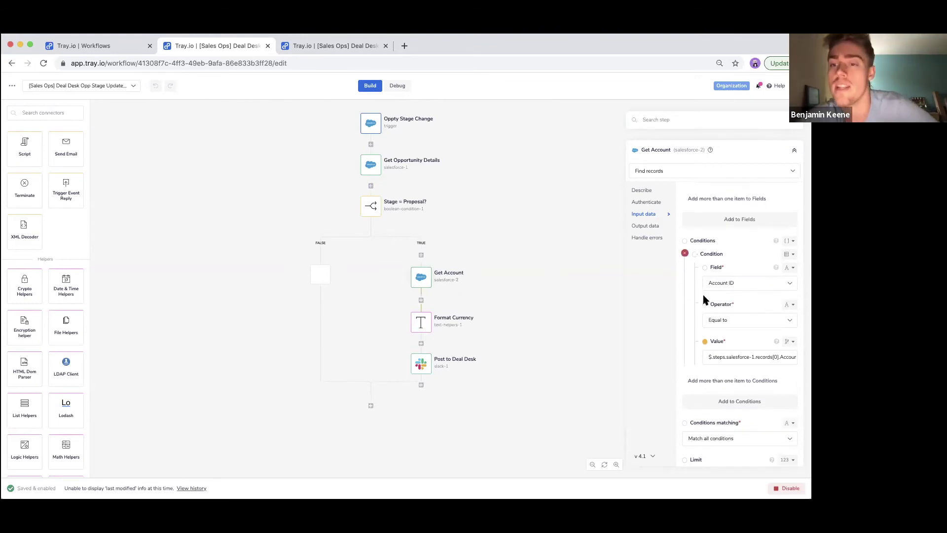
pyautogui.scroll(5, 703, 295)
pyautogui.click(721, 213)
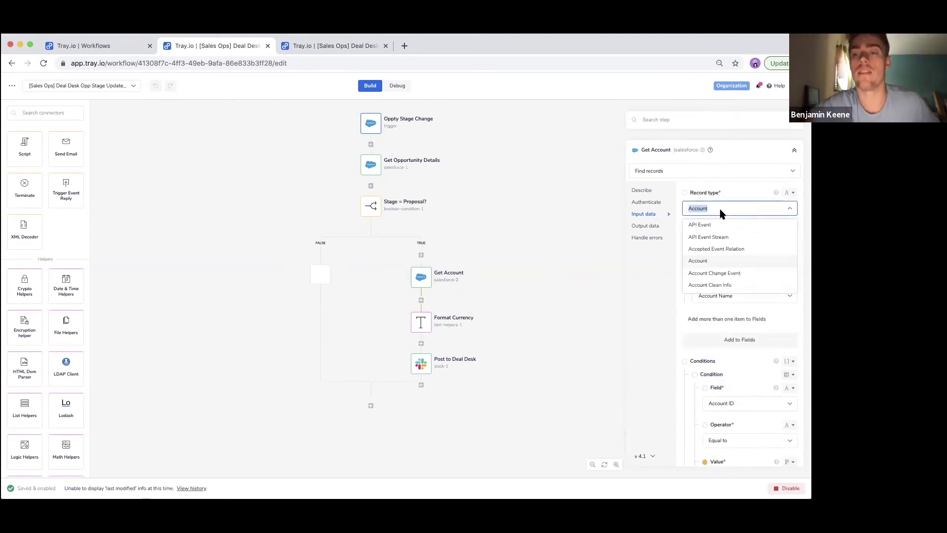
pyautogui.click(700, 194)
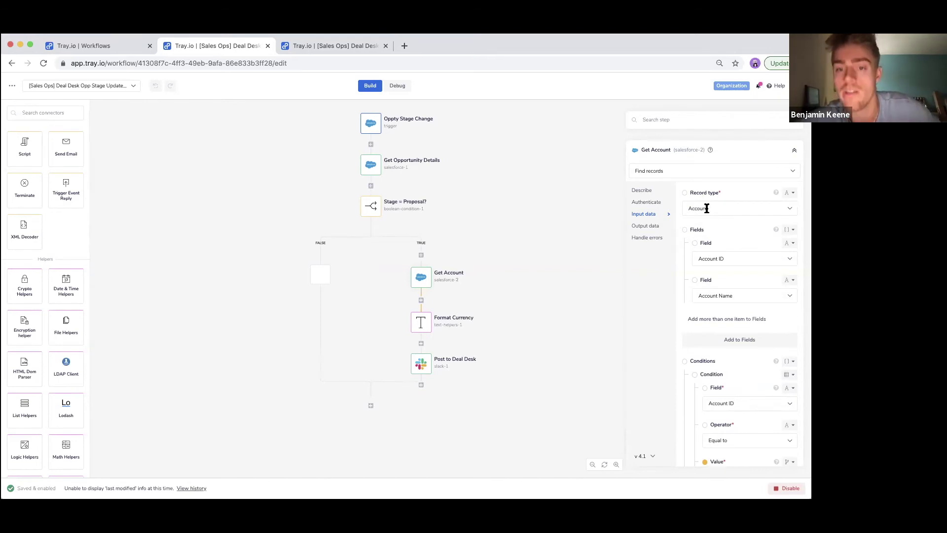
pyautogui.click(706, 208)
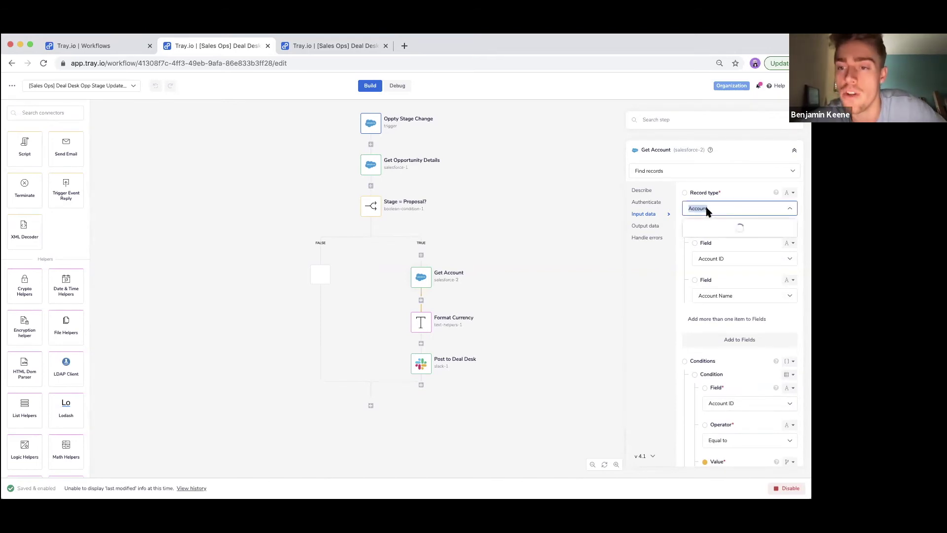
pyautogui.click(730, 197)
pyautogui.click(732, 208)
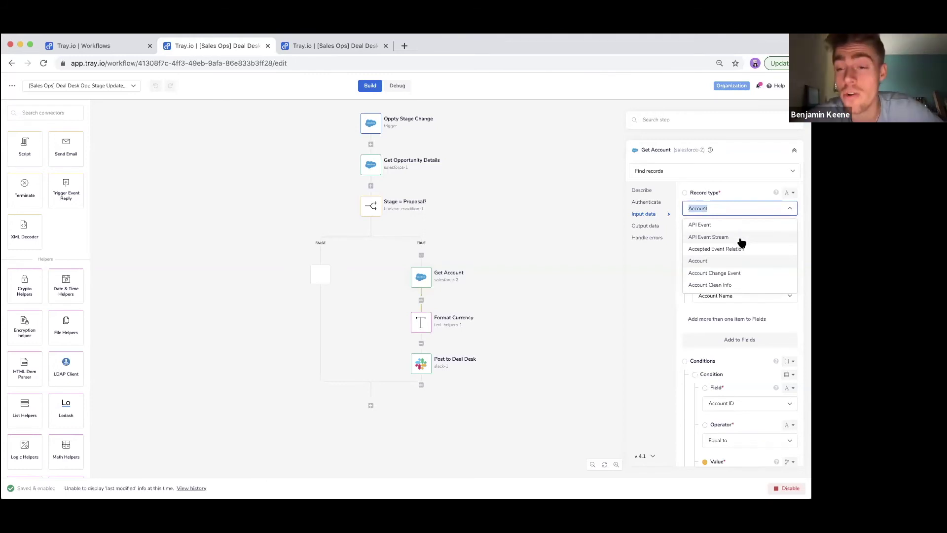
# Browse the Salesforce record types offered for the Get Account step, and close the list without picking one.
pyautogui.scroll(-5, 741, 260)
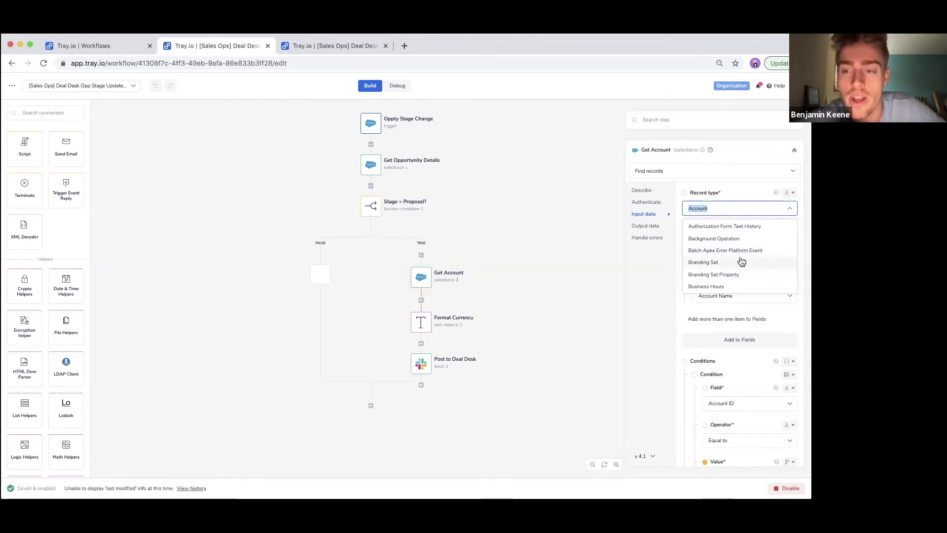
pyautogui.click(744, 188)
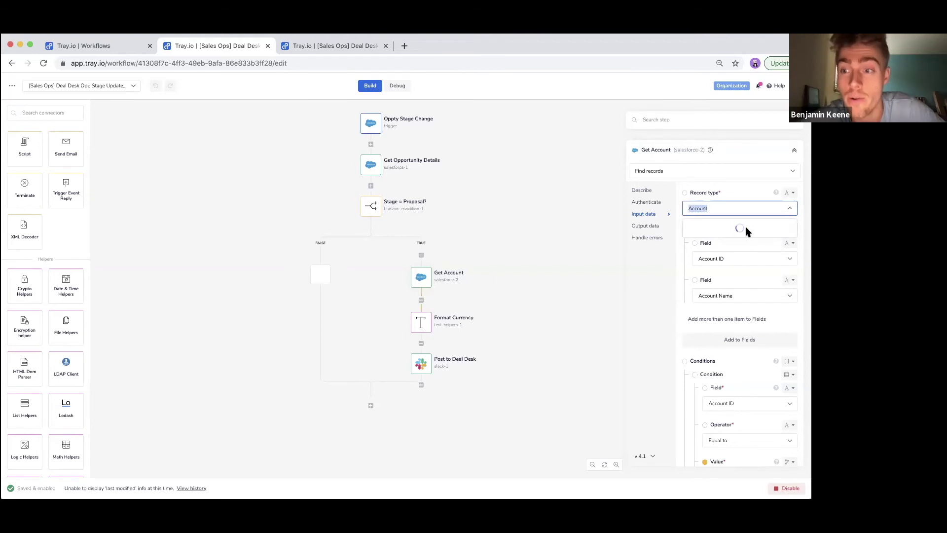
pyautogui.click(744, 188)
# Browse the account fields available for the condition of the Get Account step, and close the list without picking one.
pyautogui.scroll(-2, 718, 359)
pyautogui.click(734, 336)
pyautogui.write('Id')
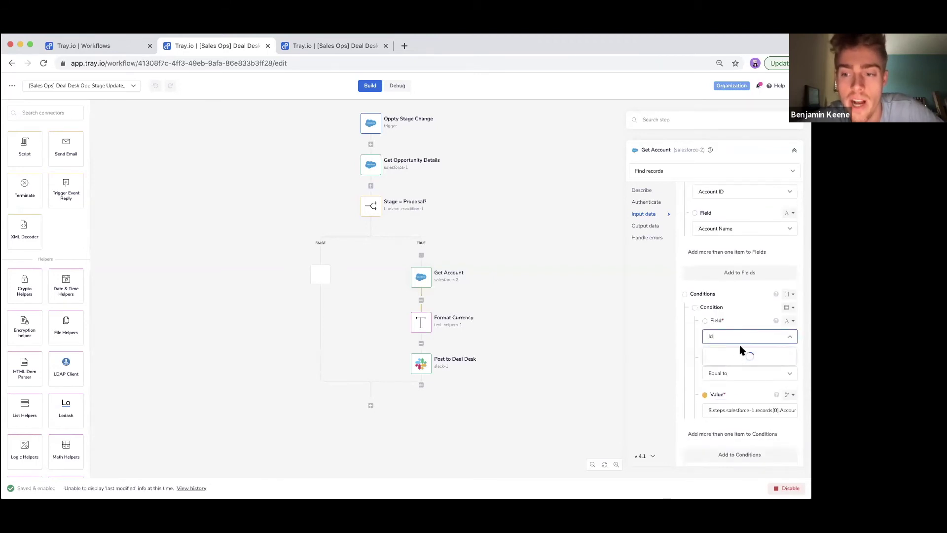
pyautogui.scroll(-5, 741, 362)
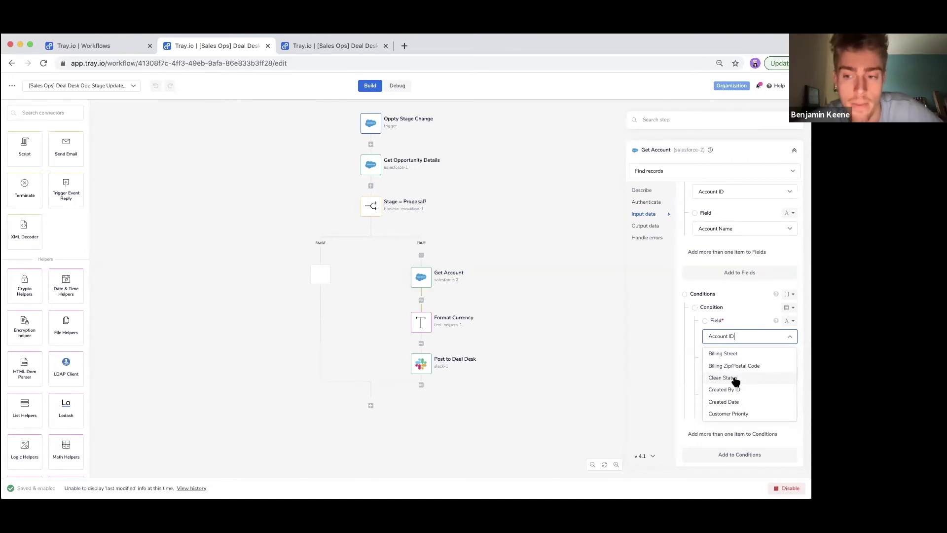
pyautogui.scroll(-6, 734, 382)
pyautogui.scroll(-8, 735, 382)
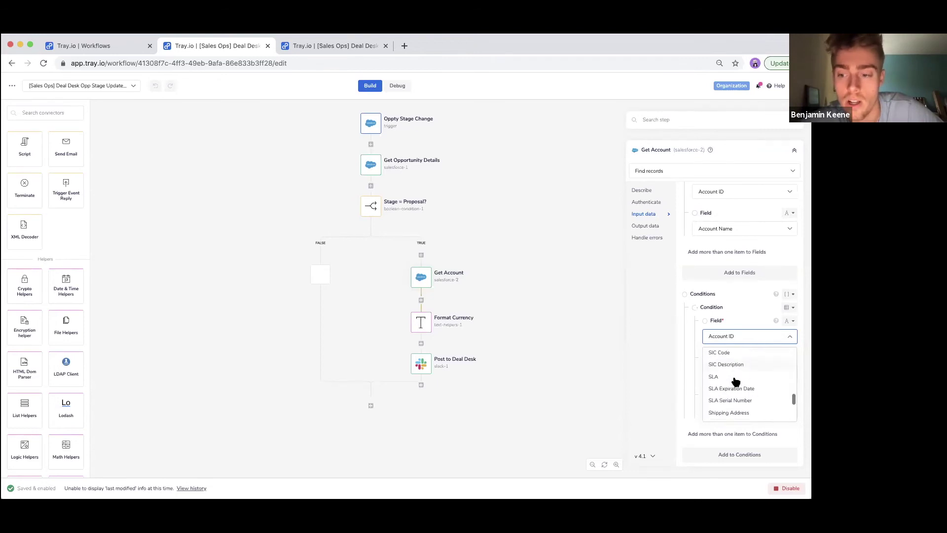
pyautogui.click(747, 298)
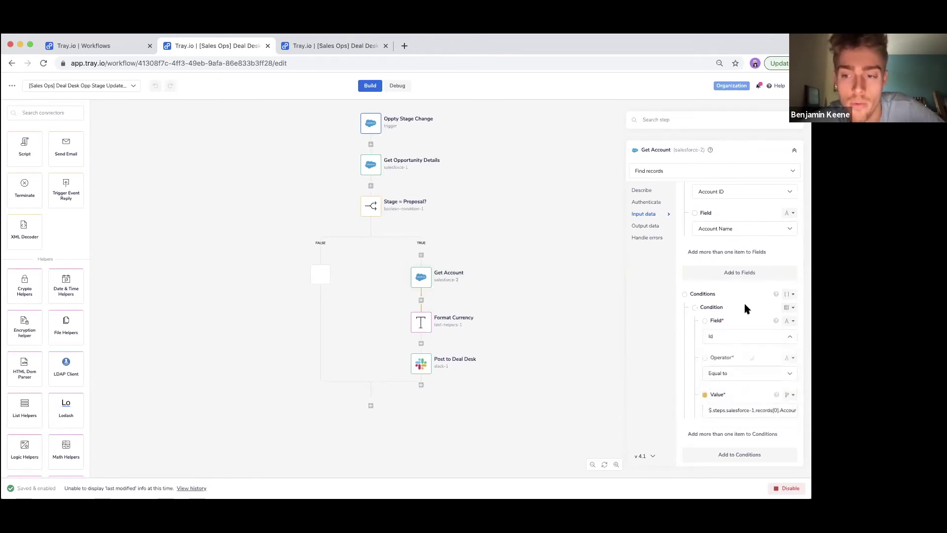
pyautogui.click(746, 334)
pyautogui.write('Id')
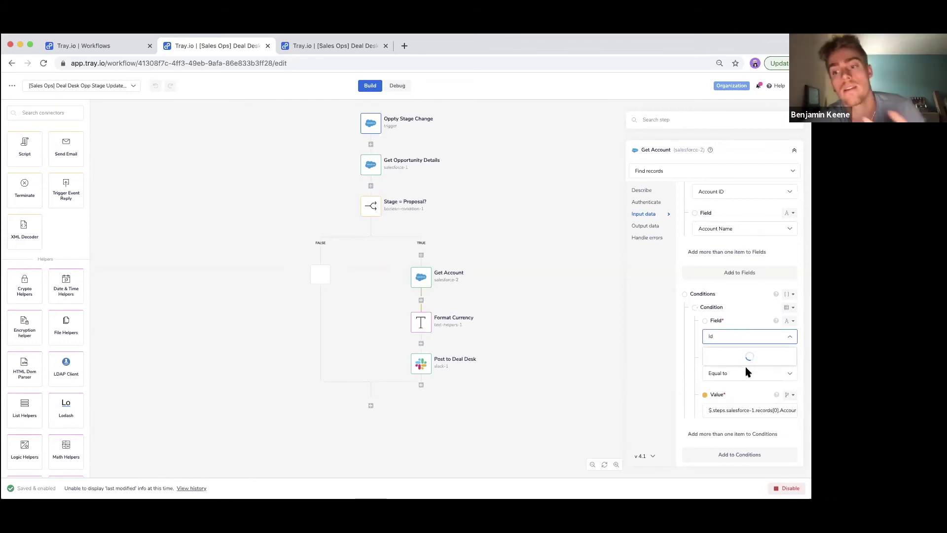
pyautogui.click(748, 313)
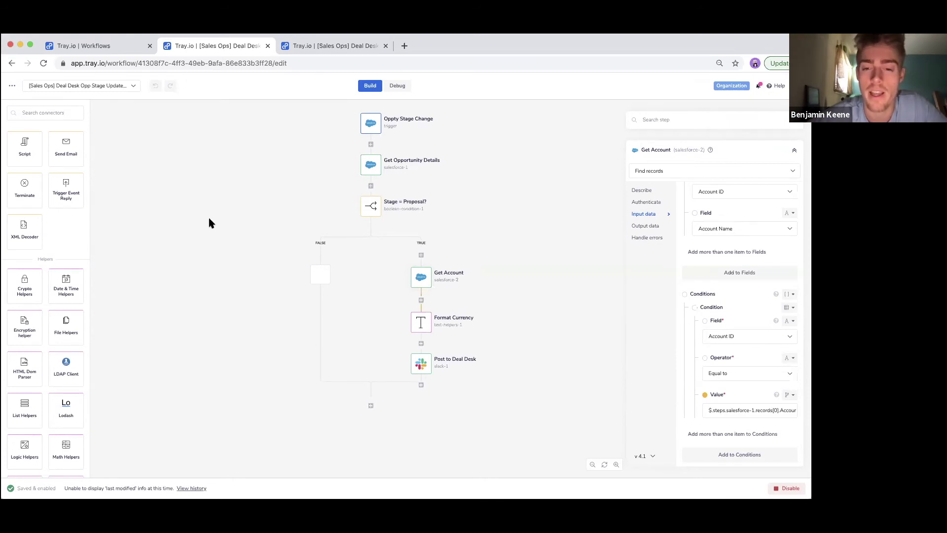
# Search the connector library for "sq" to view the SQL database connectors, and clear the search.
pyautogui.scroll(10, 43, 261)
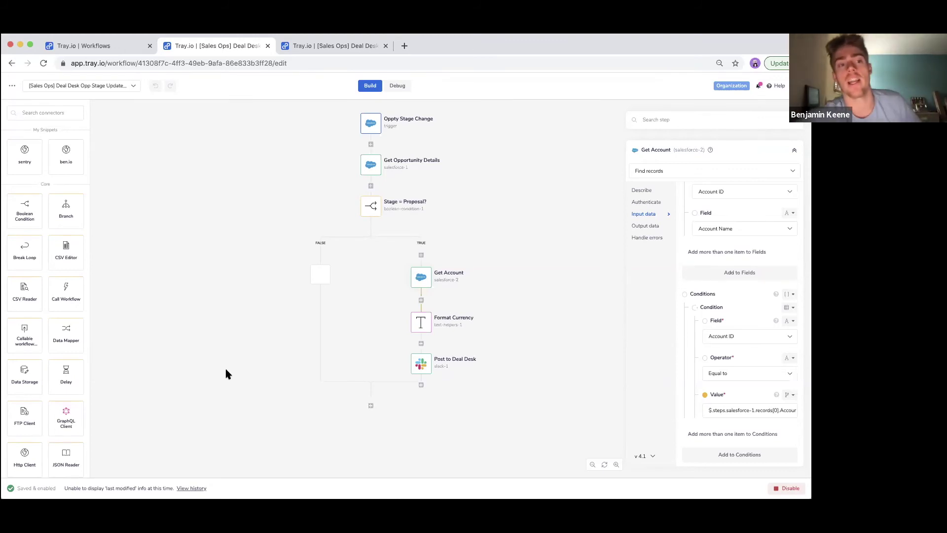
pyautogui.click(63, 112)
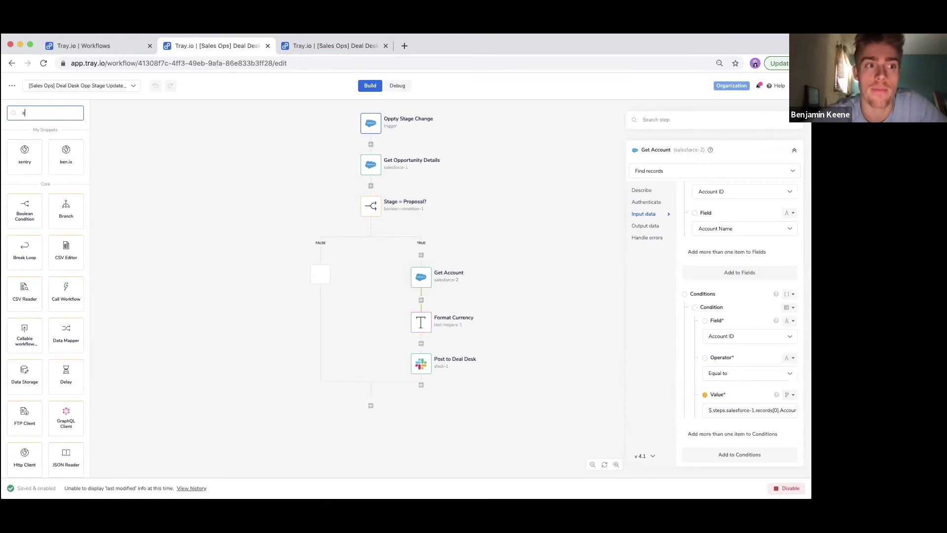
pyautogui.write('sq')
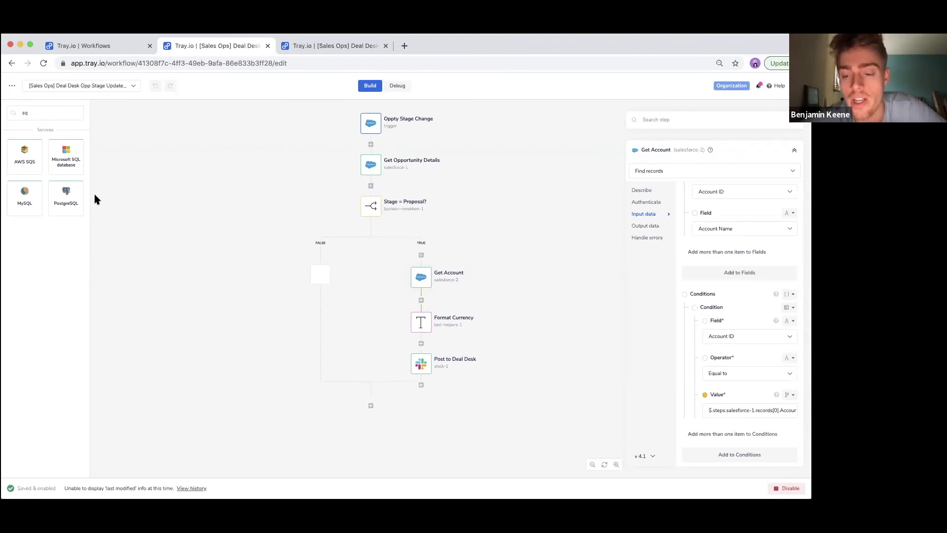
pyautogui.doubleClick(39, 110)
pyautogui.press('BackSpace')
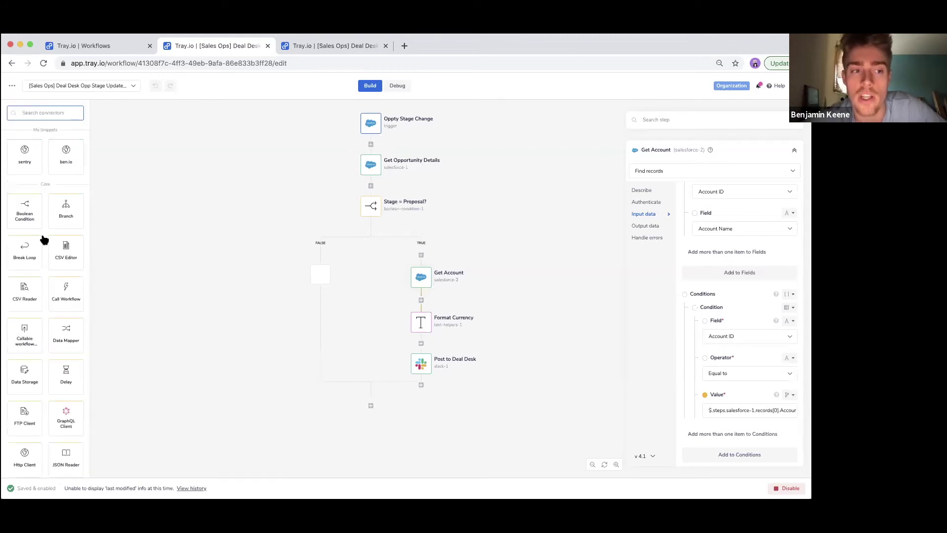
pyautogui.write('sq')
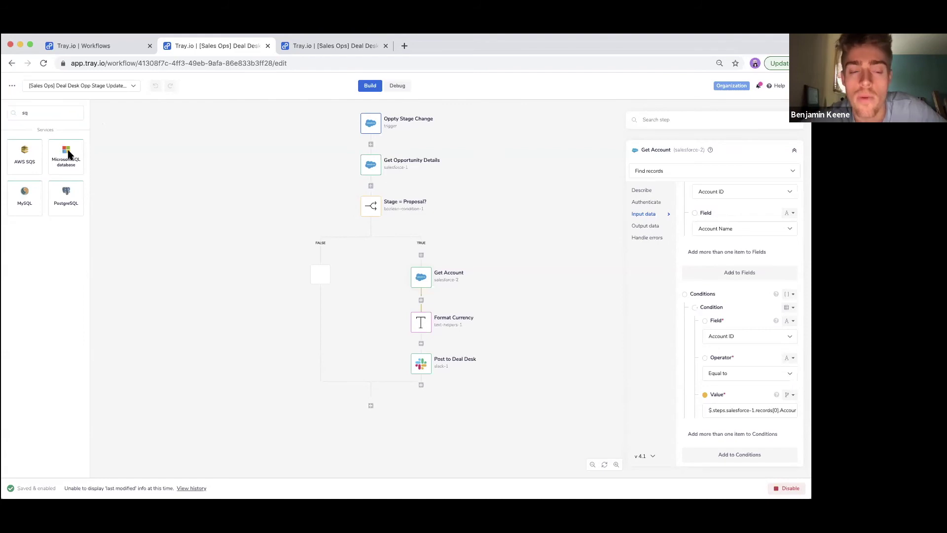
pyautogui.moveTo(69, 155); pyautogui.dragTo(12, 142)
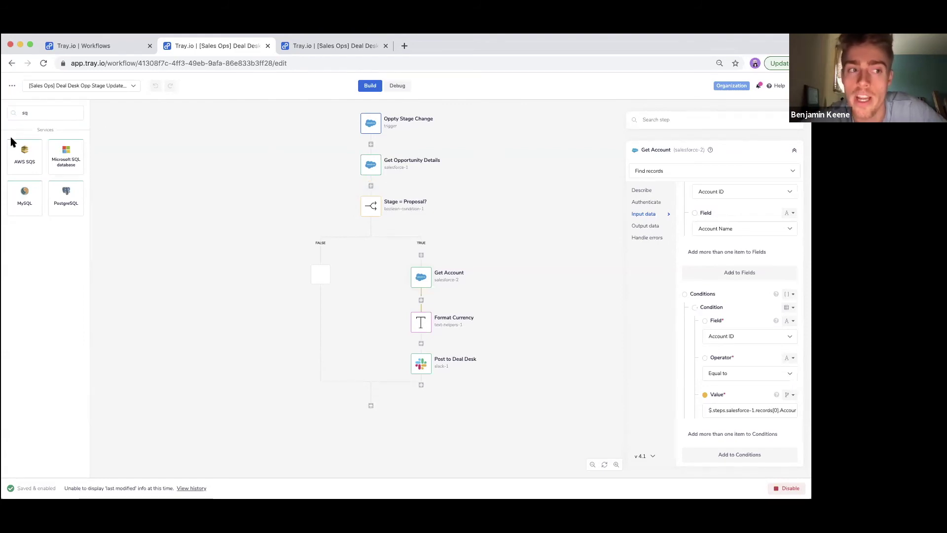
pyautogui.doubleClick(41, 109)
pyautogui.press('BackSpace')
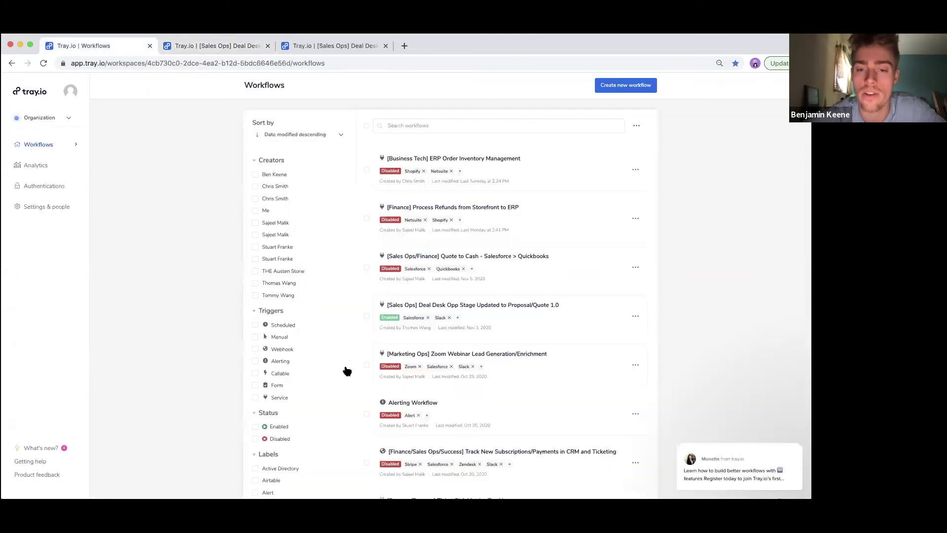
# Look through the organization's list of workflows for other automation examples, and return to the Deal Desk Opp Stage Updated workflow.
pyautogui.scroll(-5, 345, 370)
pyautogui.scroll(5, 346, 371)
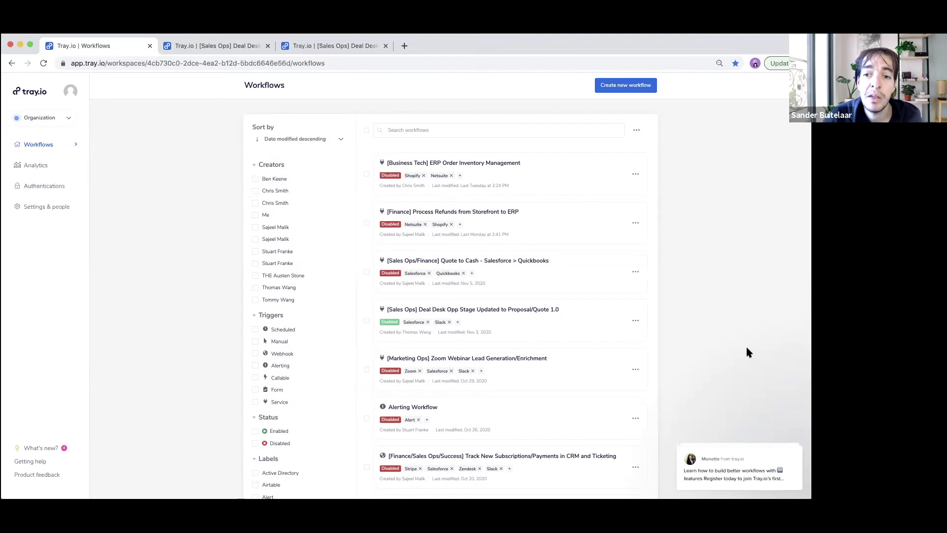
pyautogui.scroll(-5, 566, 269)
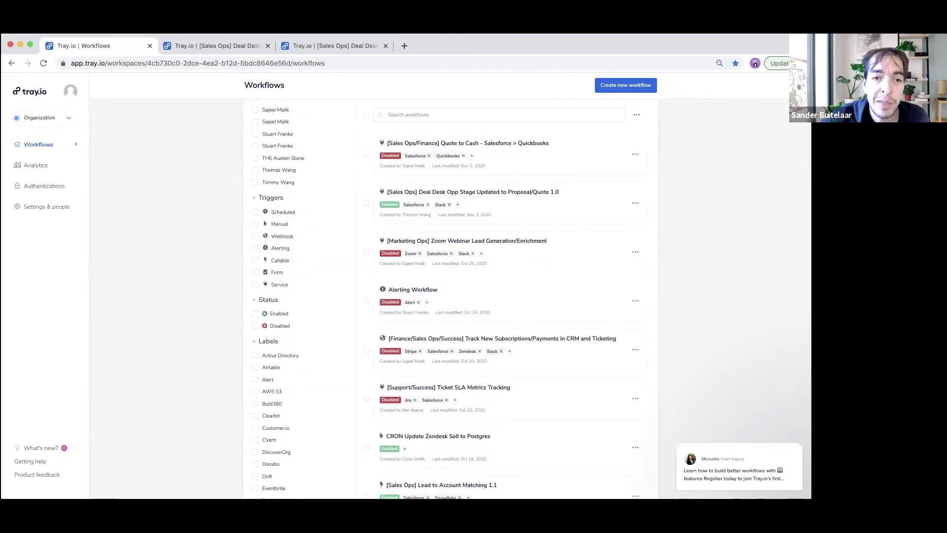
pyautogui.scroll(-8, 555, 192)
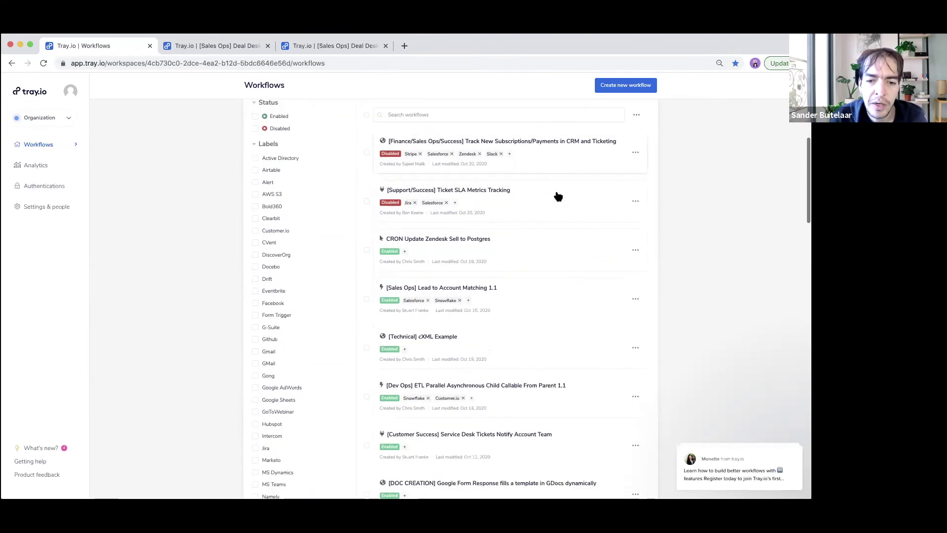
pyautogui.scroll(-6, 557, 195)
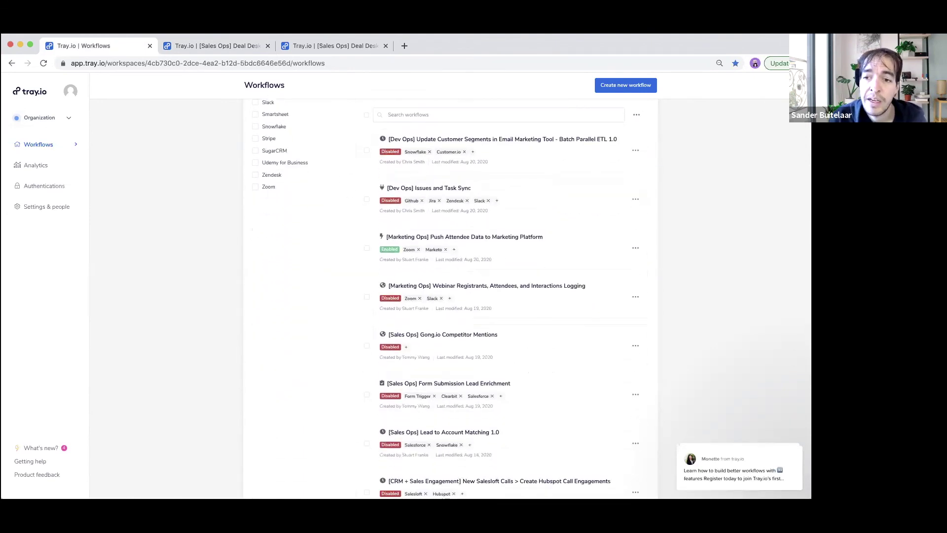
pyautogui.scroll(-4, 406, 316)
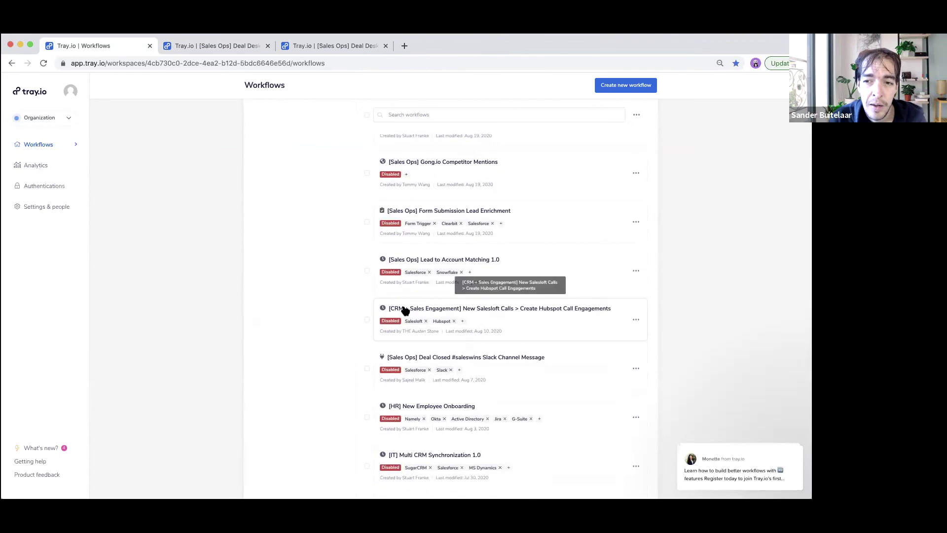
pyautogui.scroll(-10, 405, 310)
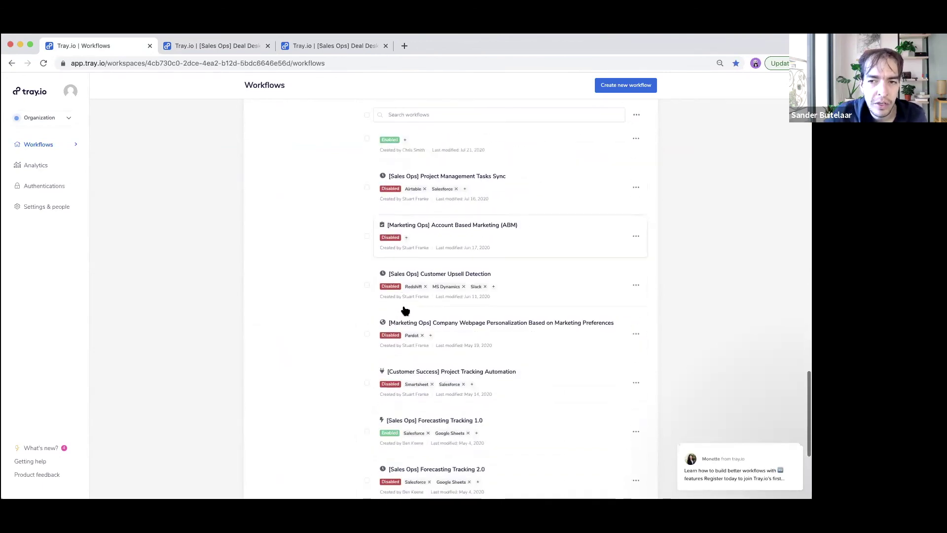
pyautogui.scroll(-1, 406, 310)
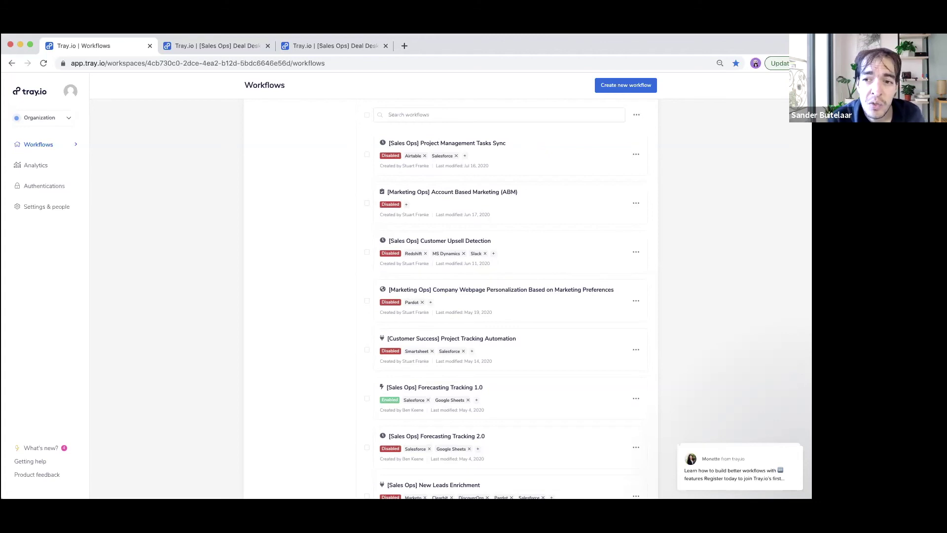
pyautogui.click(225, 48)
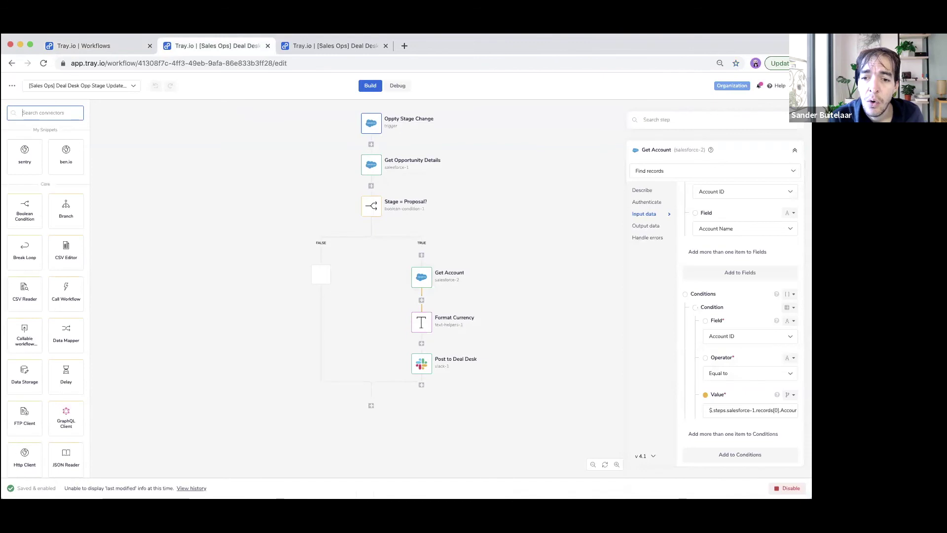